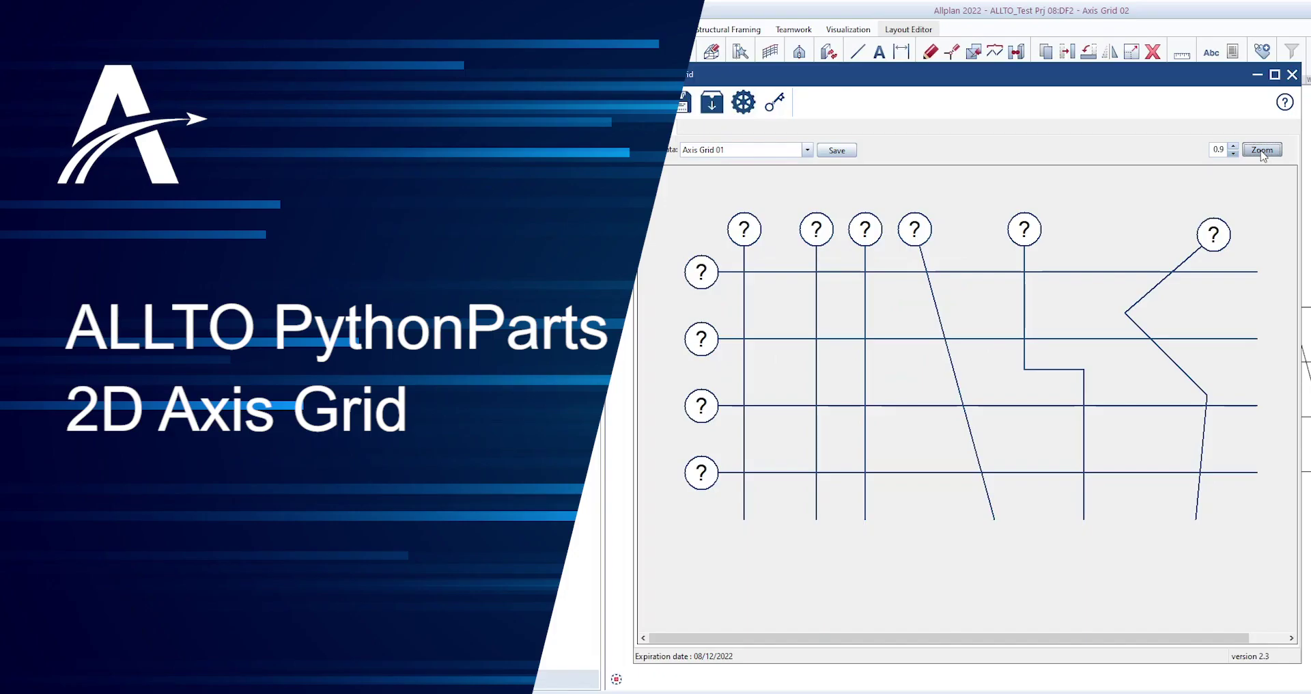
Step: Switch to the plan view showing the A–G grid and the skewed M–R grid, both numbered 1–4
{"action": "left_click", "coordinate": [745, 231]}
{"action": "type", "text": "M"}
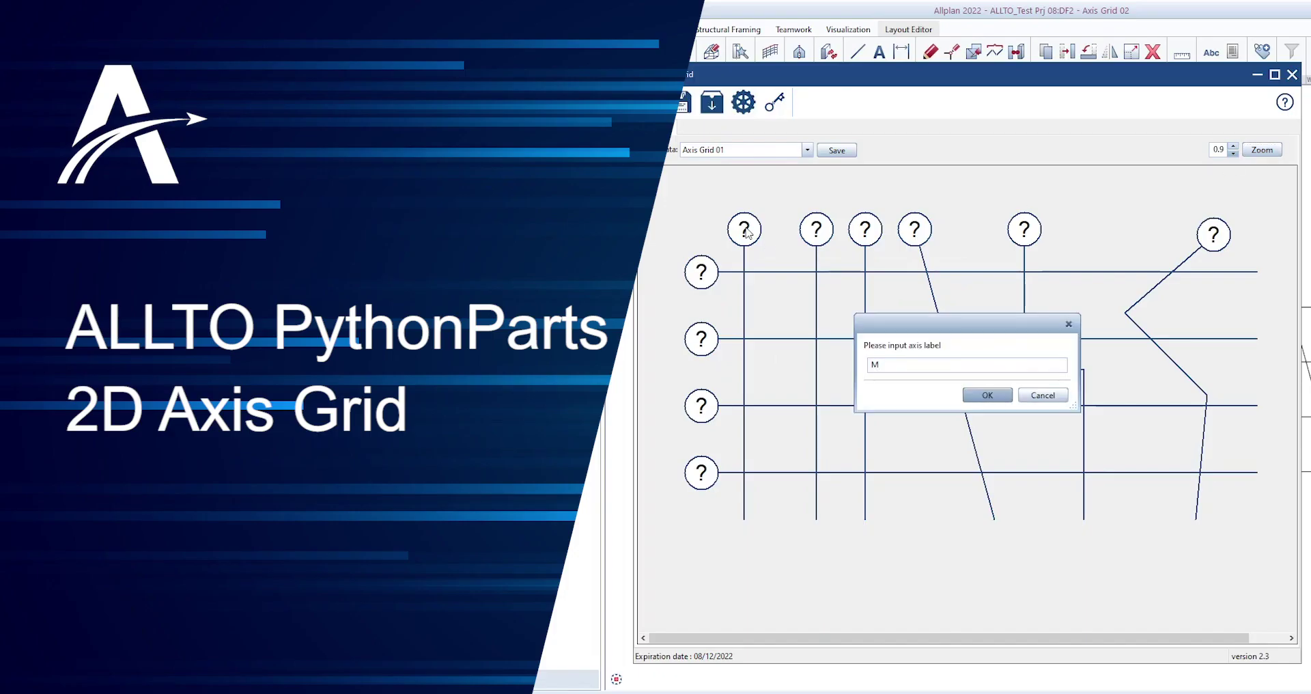
{"action": "key", "text": "Return"}
{"action": "left_click", "coordinate": [816, 232]}
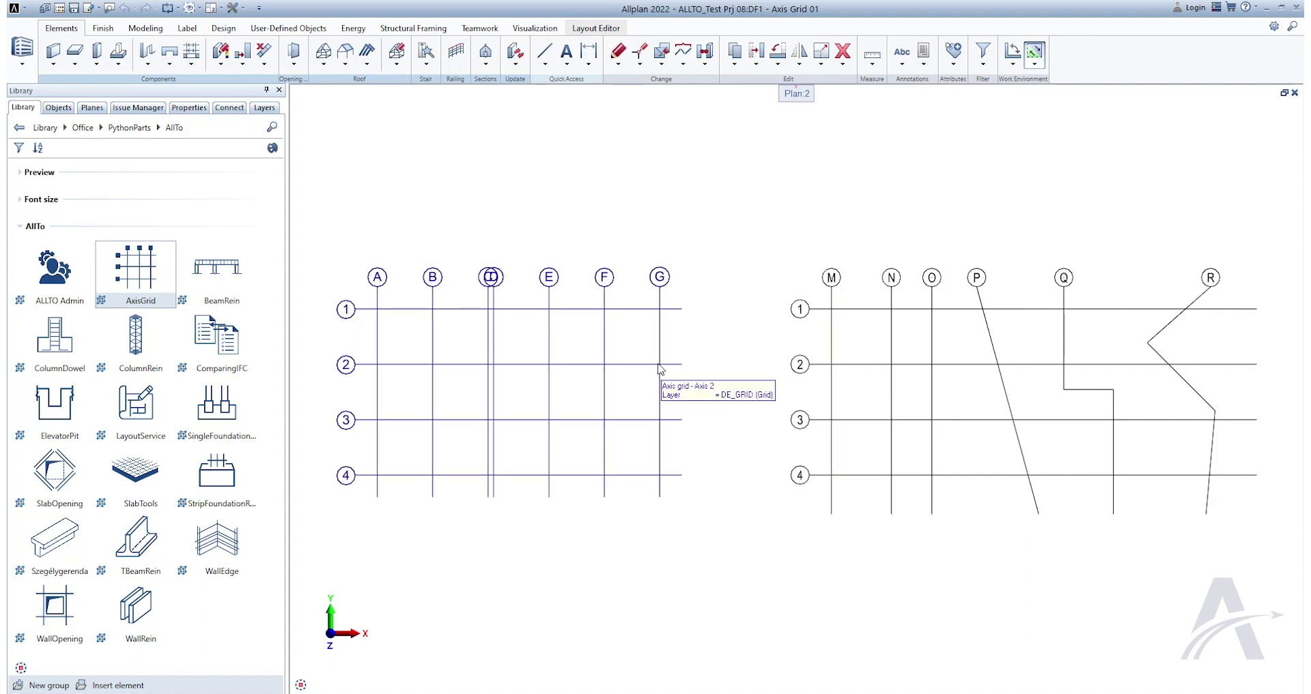
Step: Select the left axis grid and make drawing file Axis Grid 02 (DF2) the current drawing
{"action": "right_click", "coordinate": [659, 369]}
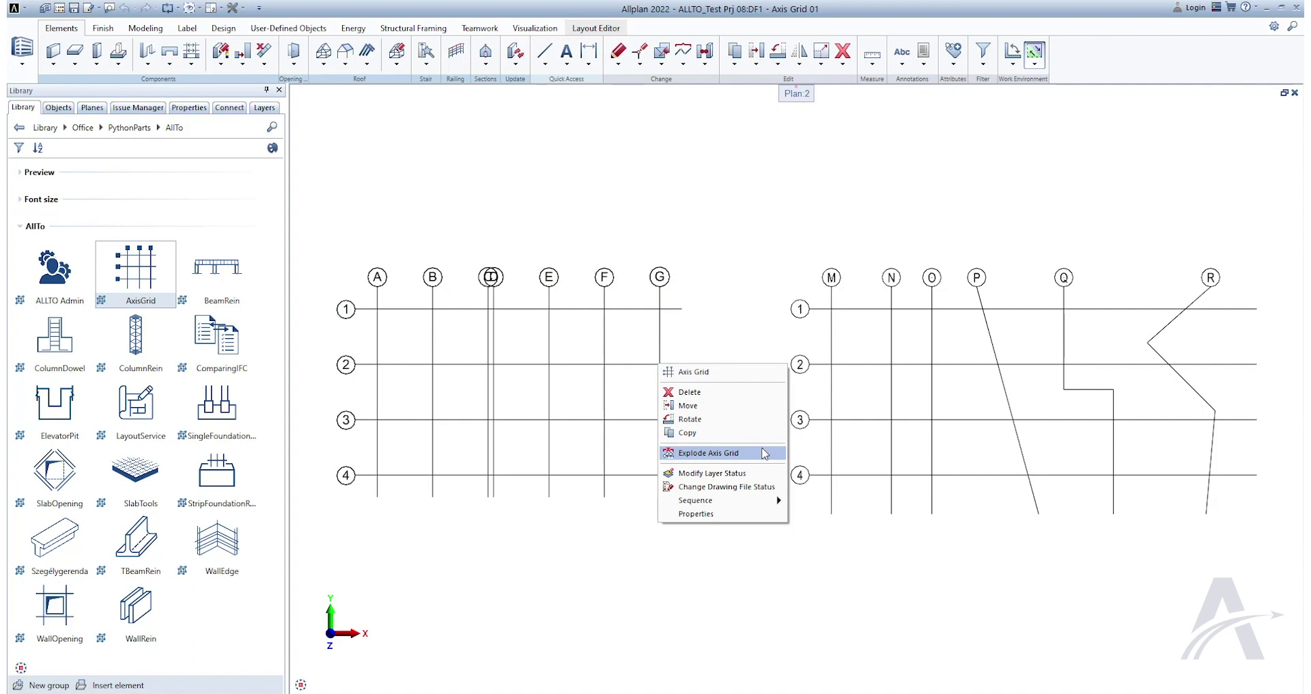
{"action": "left_click", "coordinate": [732, 344]}
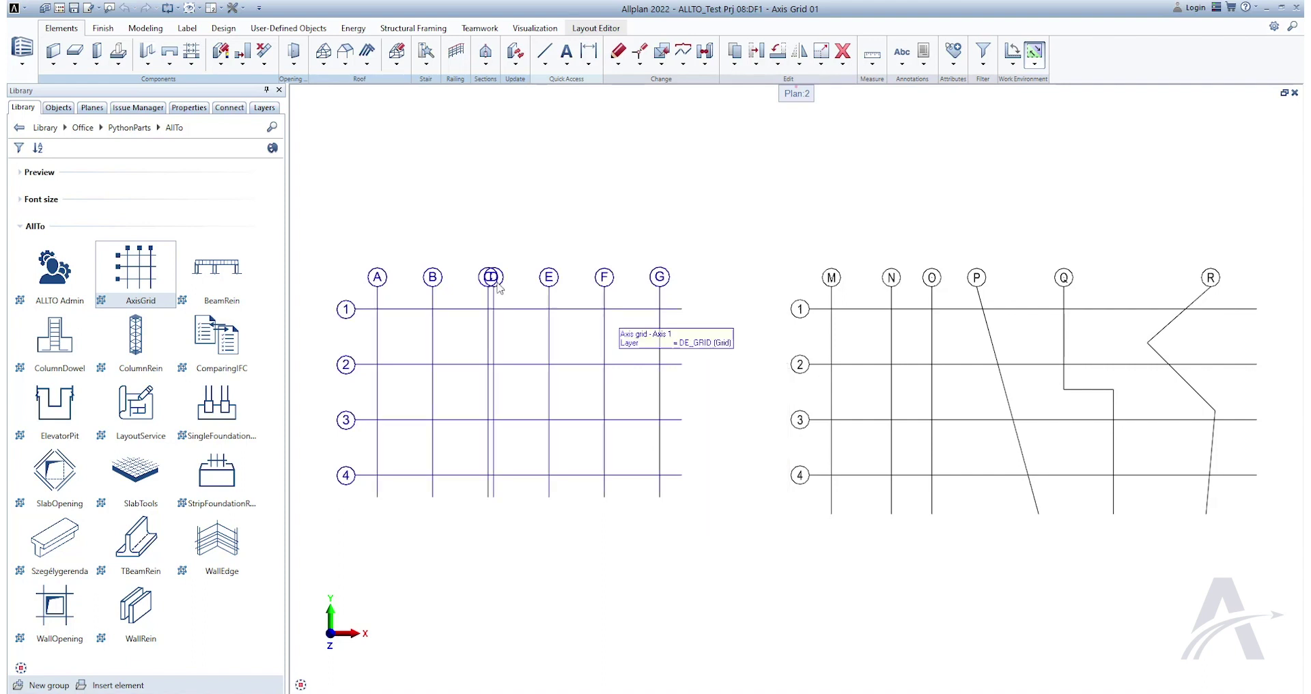
{"action": "left_click_drag", "start_coordinate": [307, 226], "coordinate": [749, 526]}
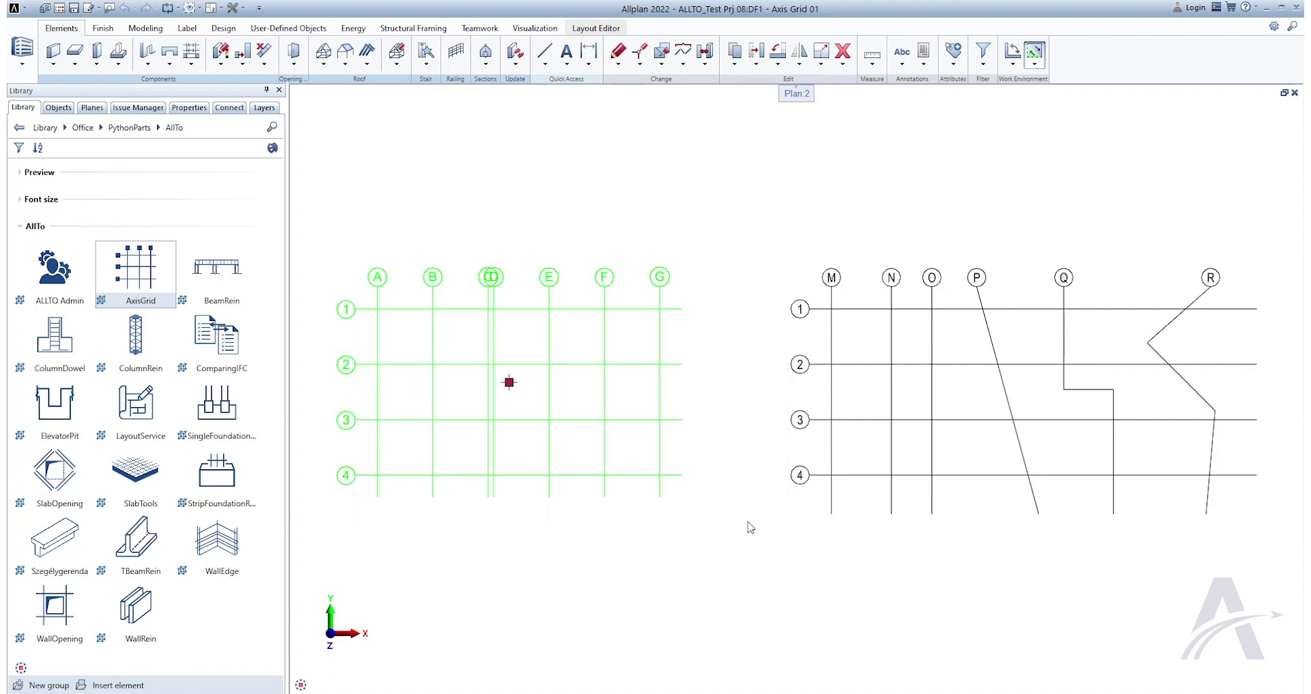
{"action": "key", "text": "ctrl+o"}
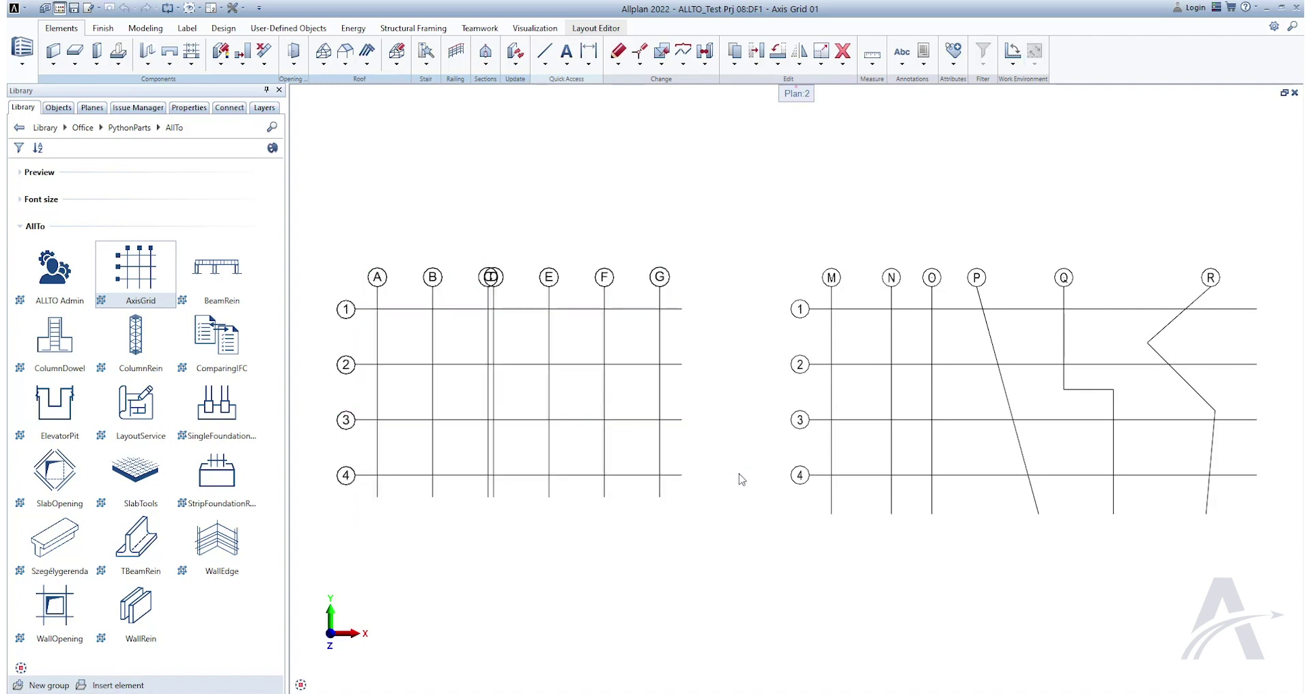
{"action": "double_click", "coordinate": [350, 246]}
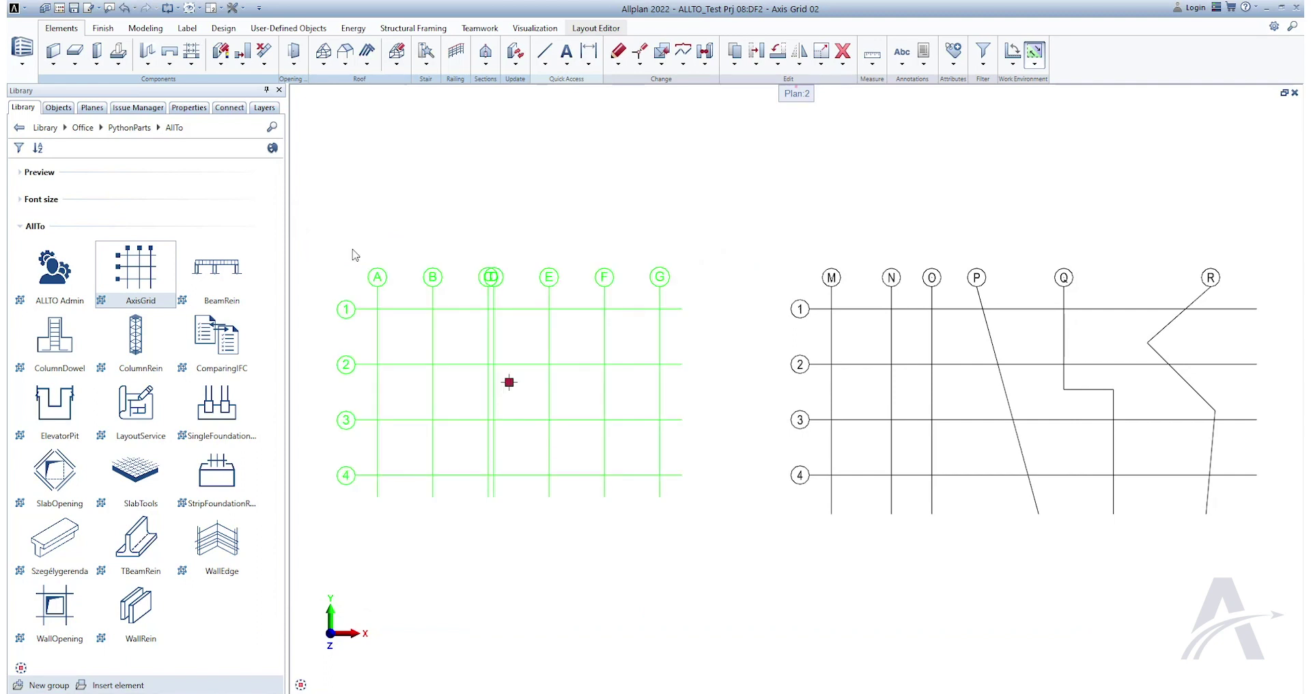
{"action": "right_click", "coordinate": [376, 281]}
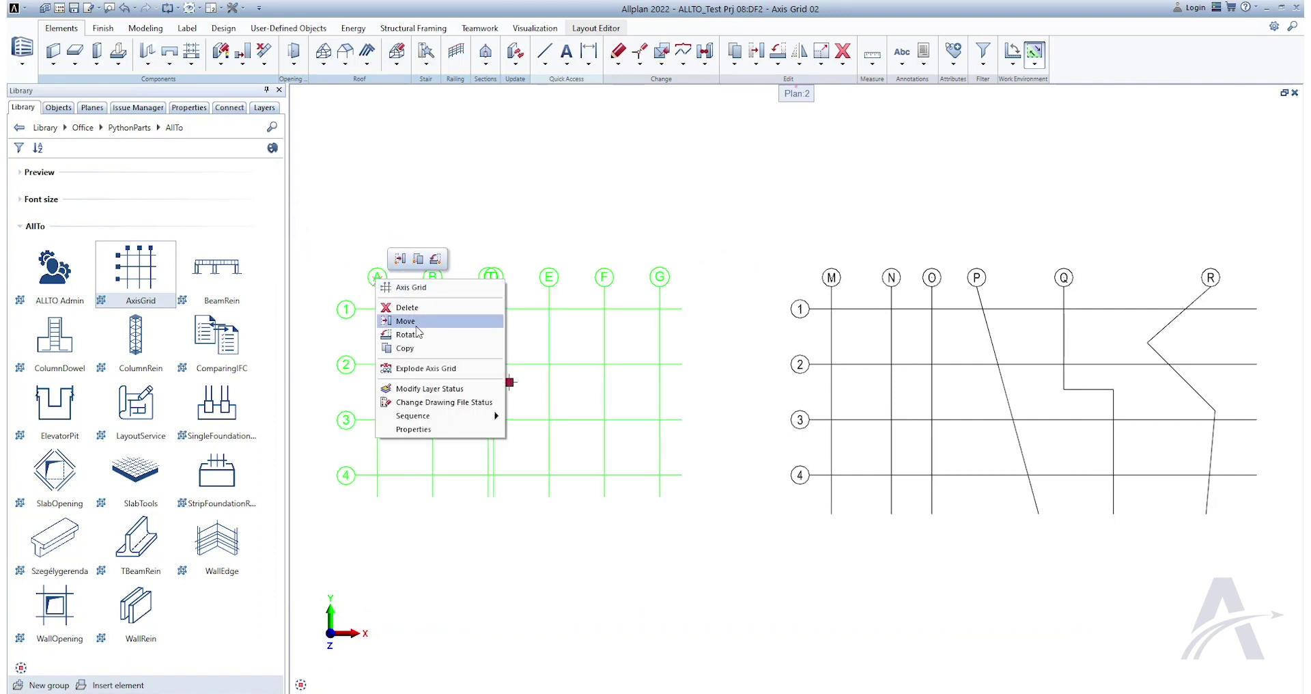
{"action": "left_click", "coordinate": [420, 367]}
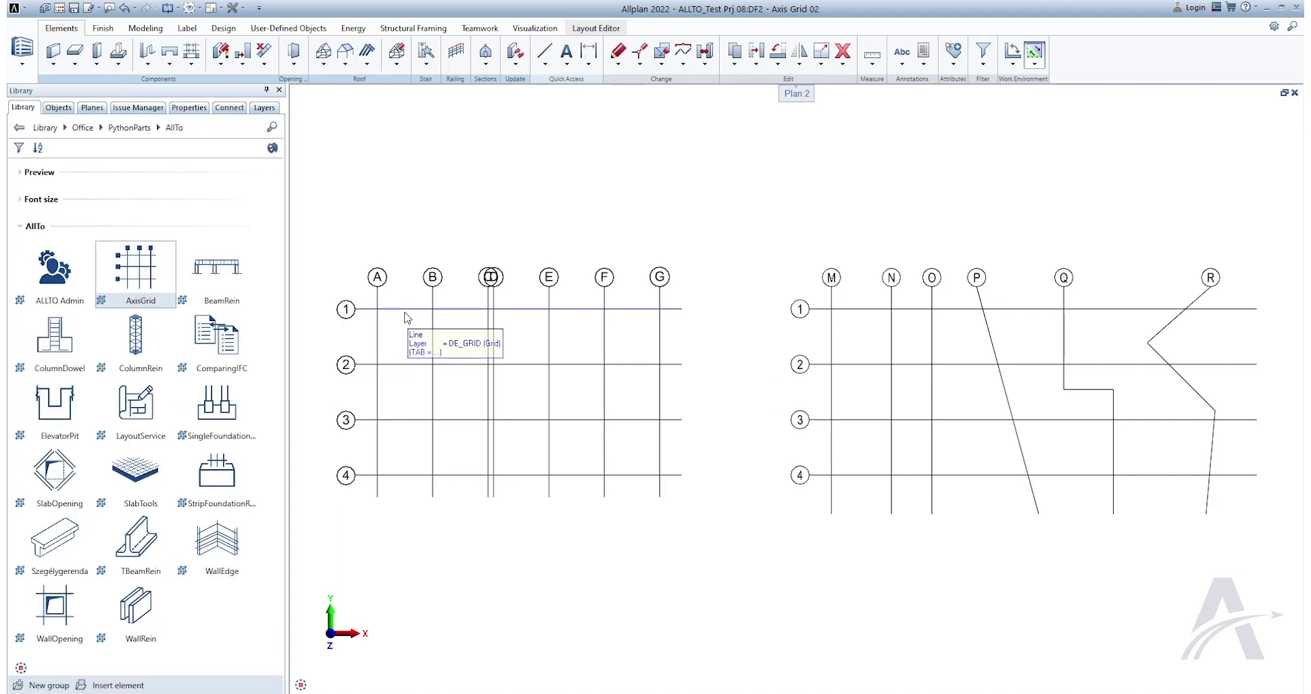
{"action": "mouse_move", "coordinate": [135, 269]}
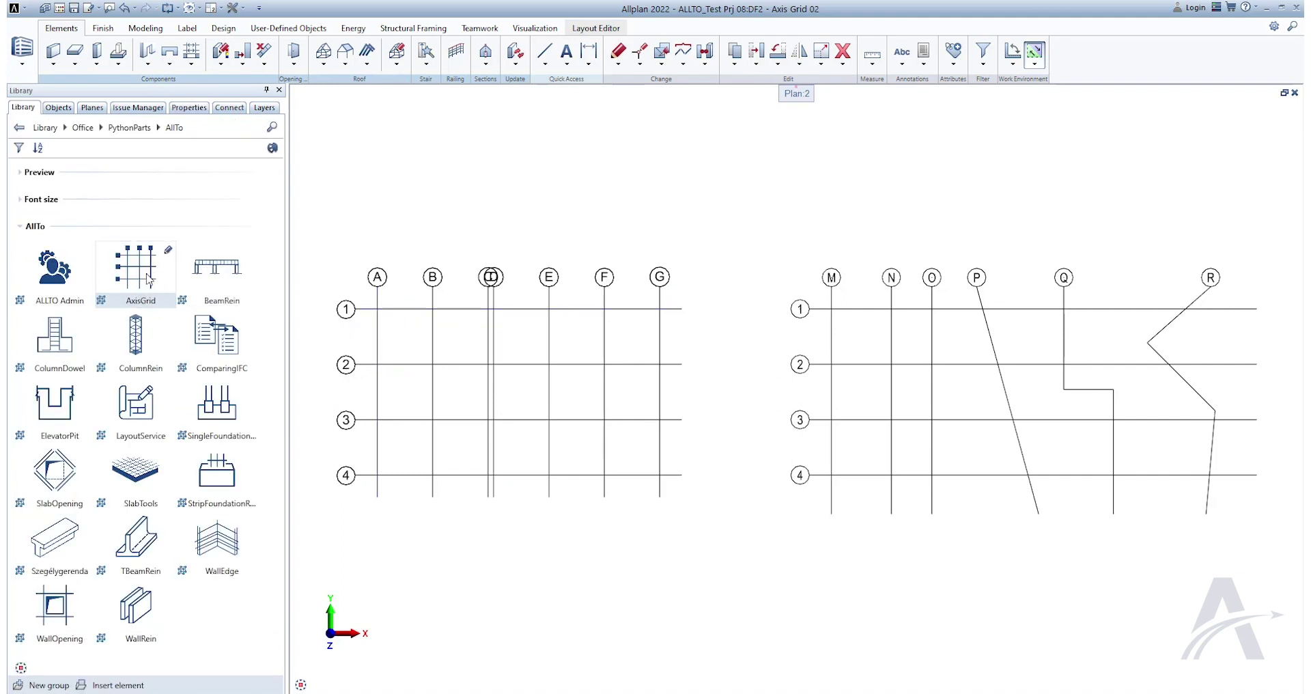
Step: Launch AxisGrid from the Library and import the right-hand M–R grid as 'Axis Grid 01'
{"action": "left_click", "coordinate": [143, 278]}
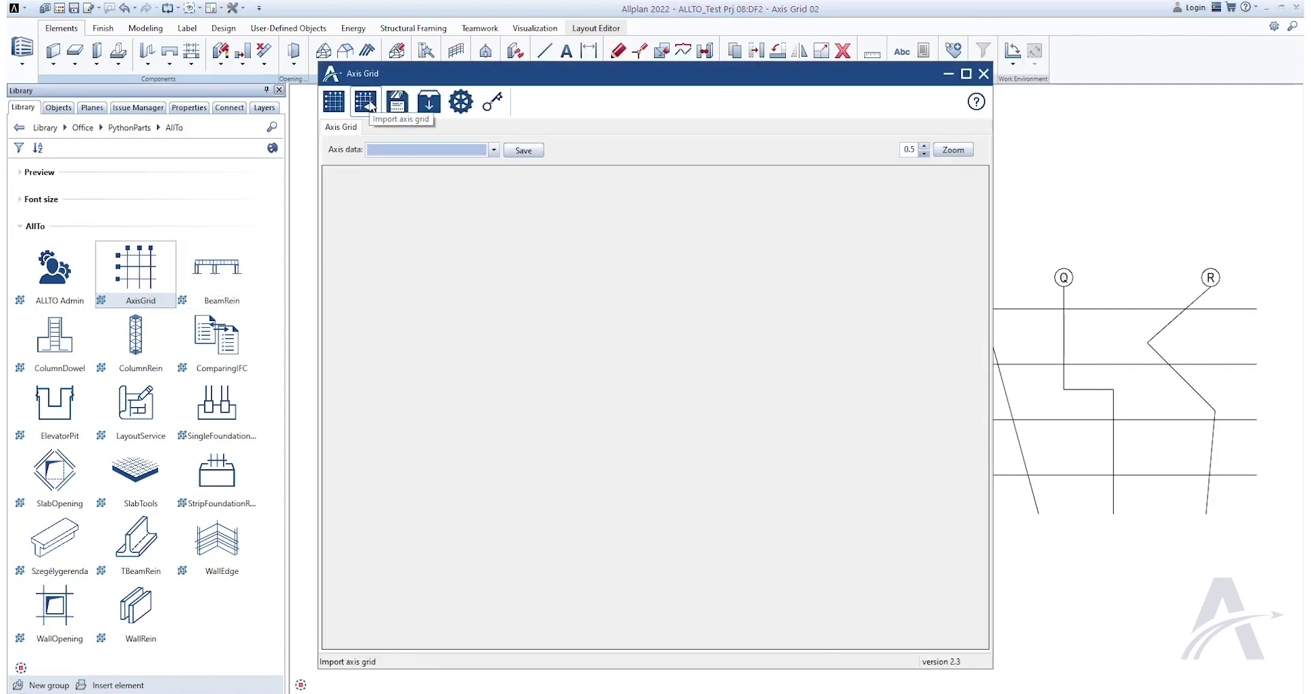
{"action": "left_click", "coordinate": [370, 104]}
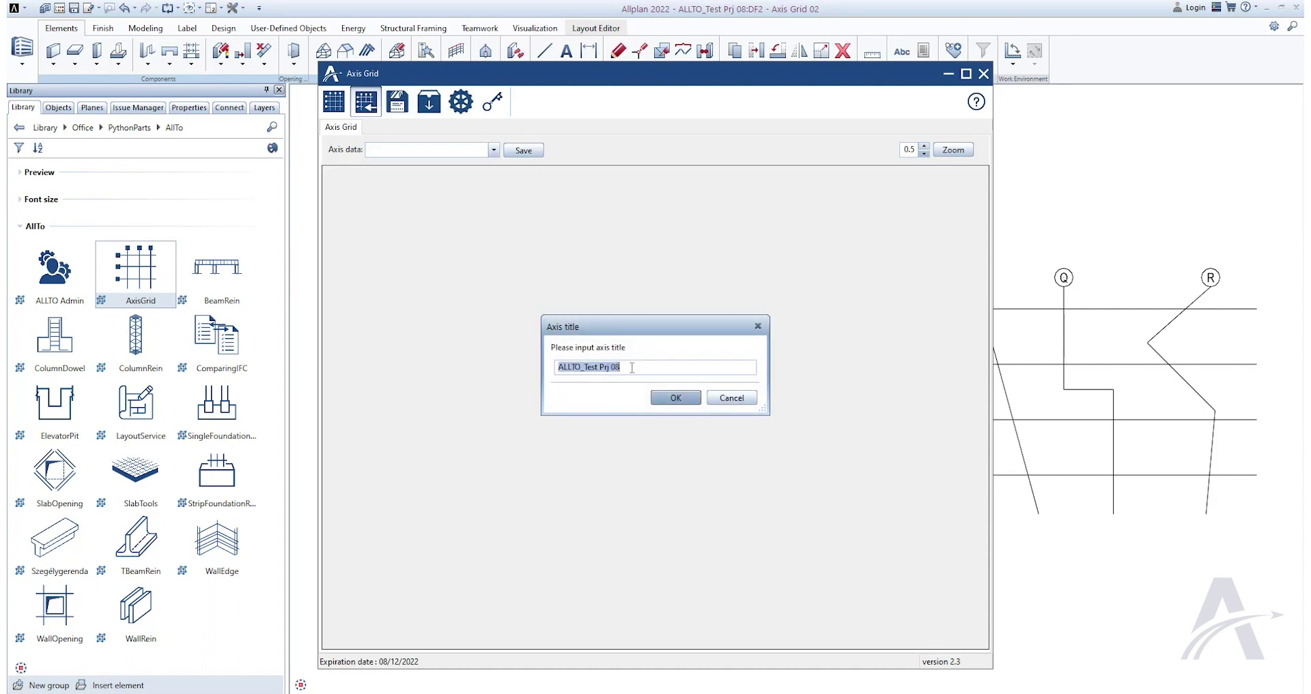
{"action": "type", "text": "Axis Grid 01"}
{"action": "left_click", "coordinate": [676, 398]}
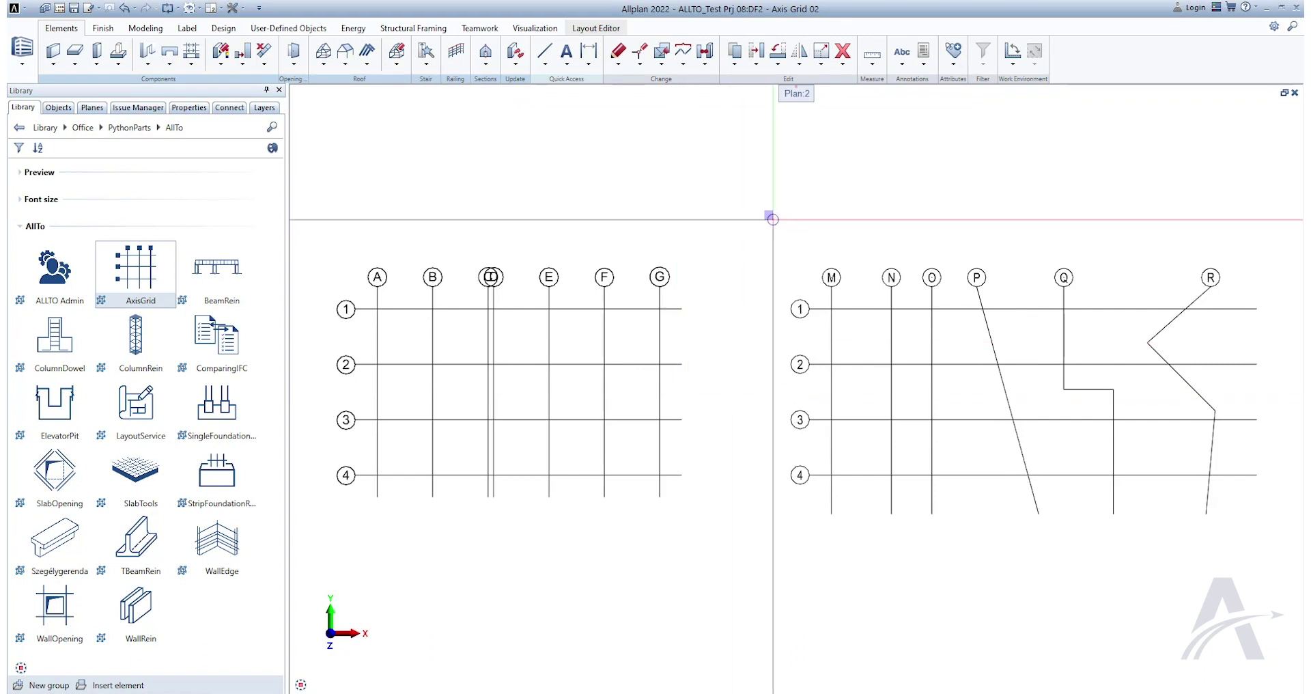
{"action": "left_click_drag", "start_coordinate": [764, 210], "coordinate": [1284, 546]}
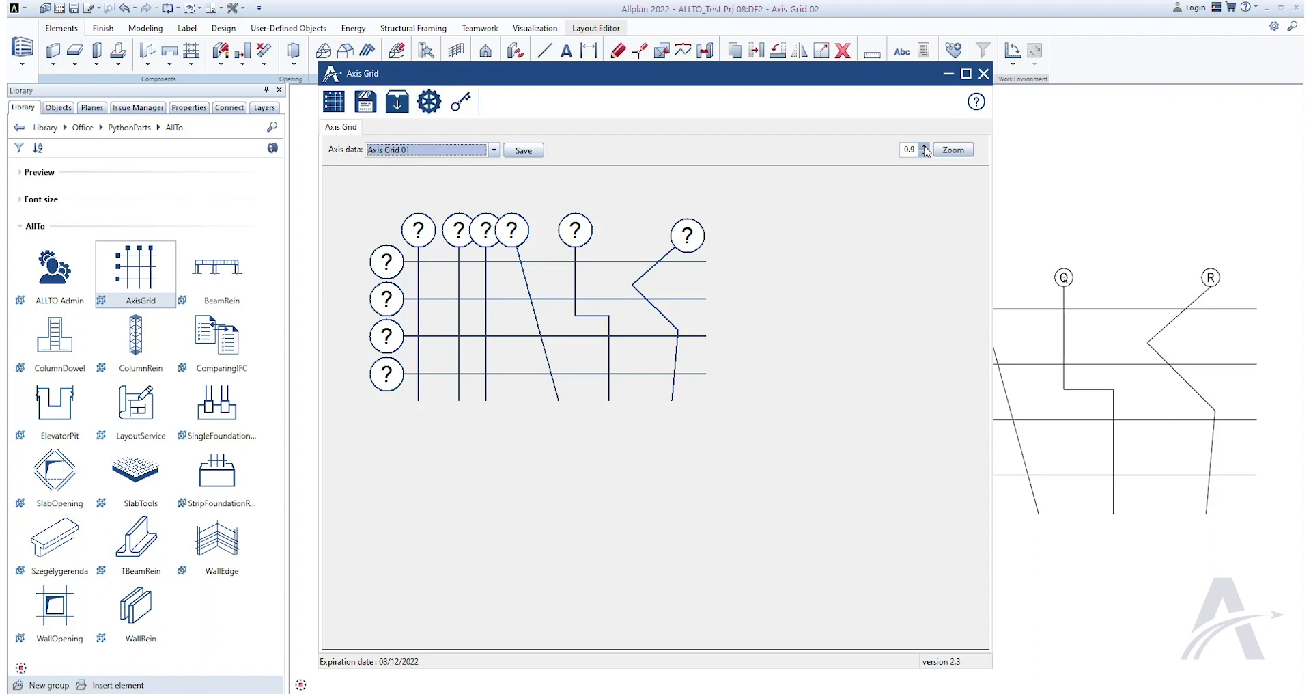
Step: Zoom the grid preview to 0.9 and label the top axes M, N, O, P, Q and R
{"action": "left_click", "coordinate": [953, 151]}
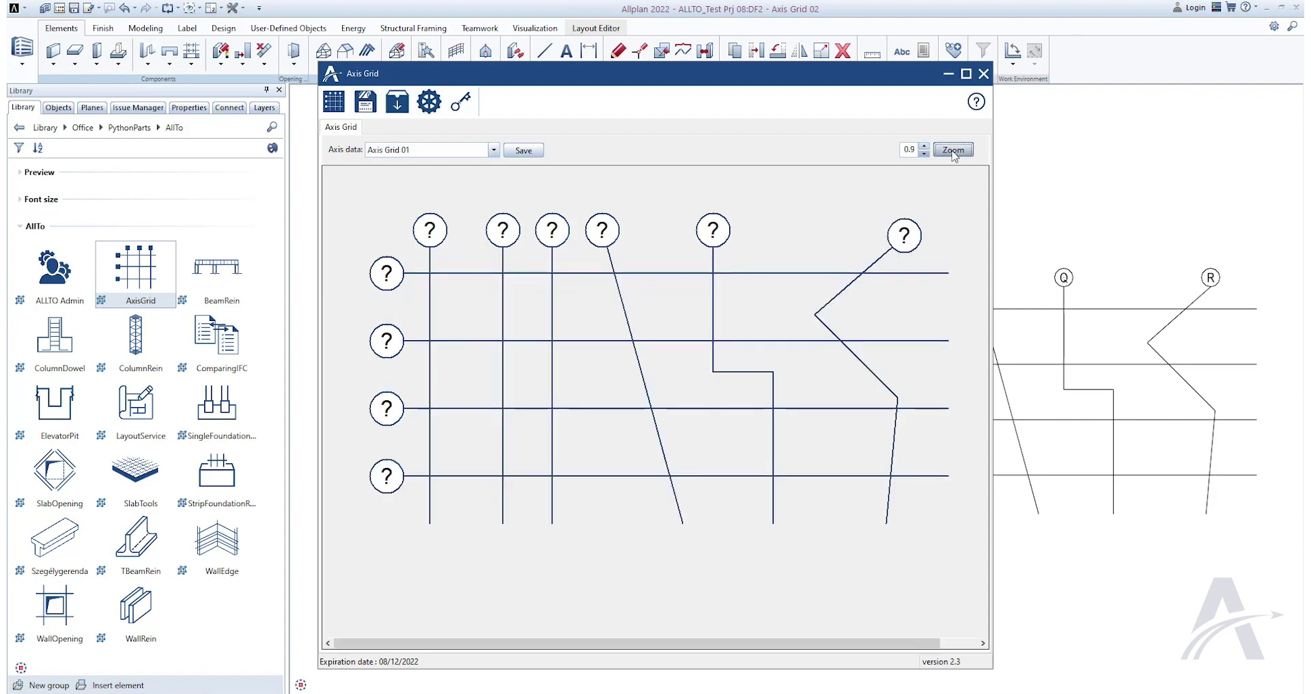
{"action": "left_click", "coordinate": [432, 232]}
{"action": "type", "text": "M"}
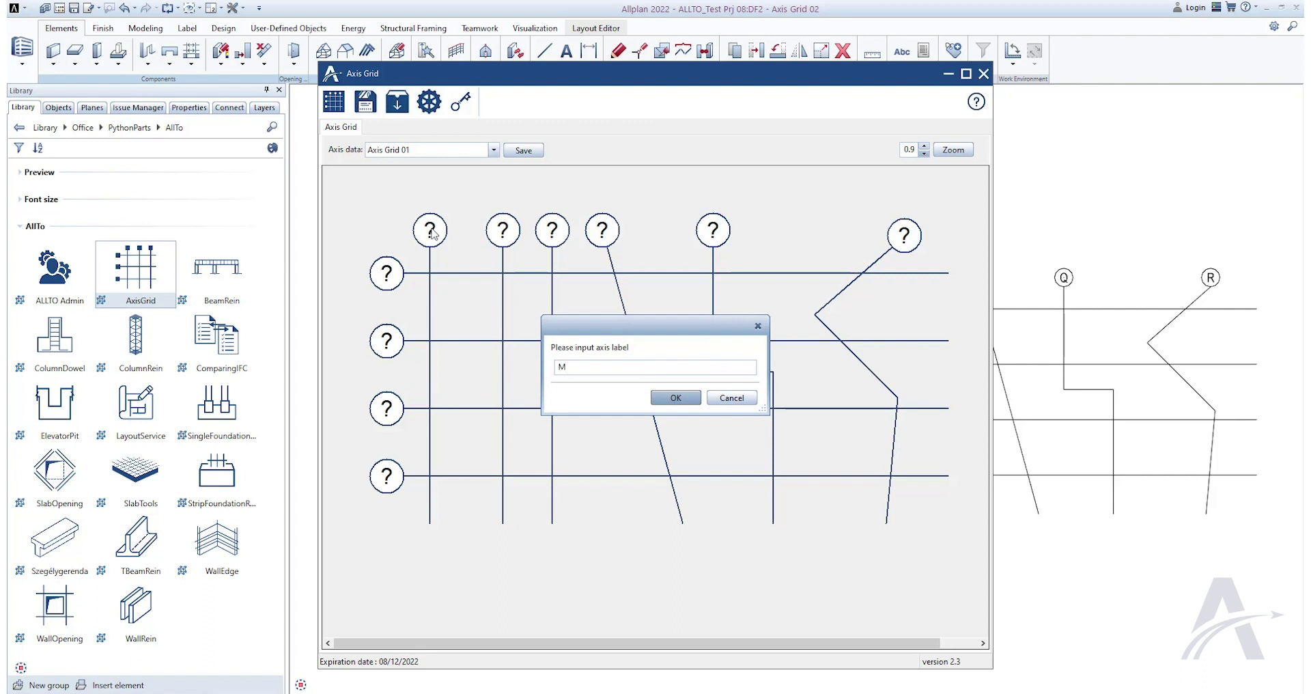
{"action": "key", "text": "Return"}
{"action": "left_click", "coordinate": [502, 236]}
{"action": "key", "text": "Return"}
{"action": "left_click", "coordinate": [564, 233]}
{"action": "type", "text": "O"}
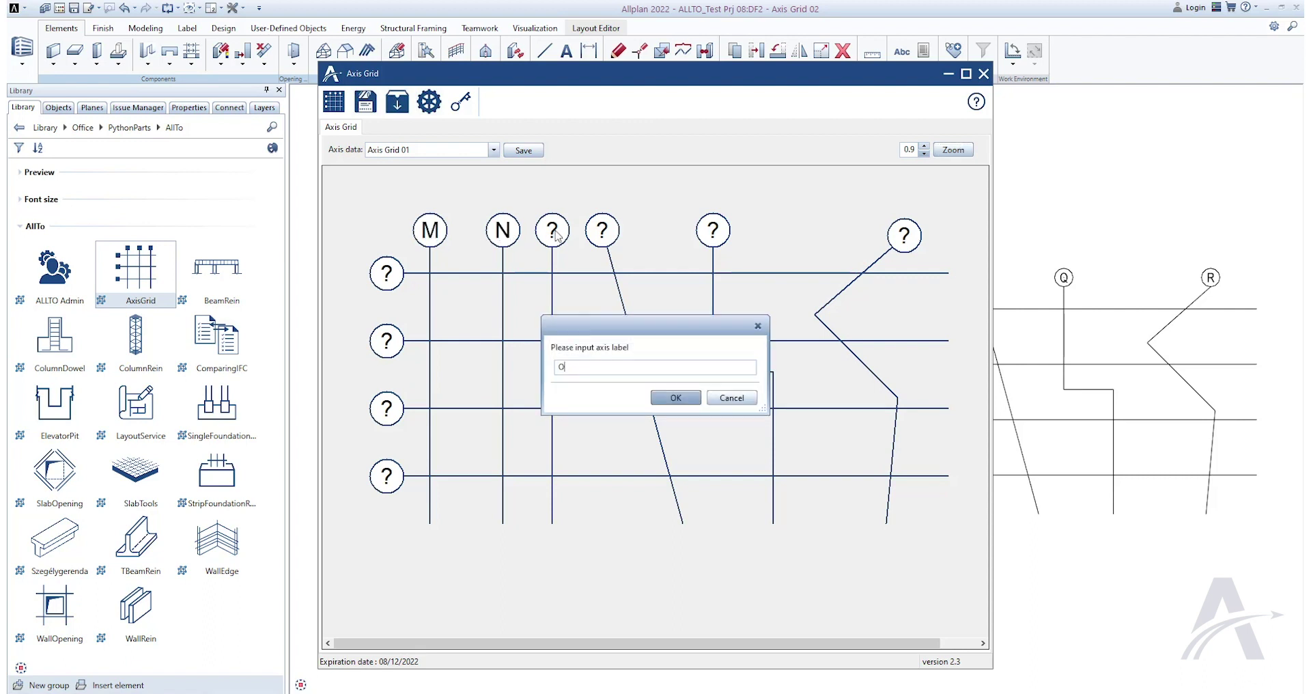
{"action": "key", "text": "Return"}
{"action": "left_click", "coordinate": [600, 238]}
{"action": "key", "text": "Return"}
{"action": "left_click", "coordinate": [713, 232]}
{"action": "type", "text": "Q"}
{"action": "key", "text": "Return"}
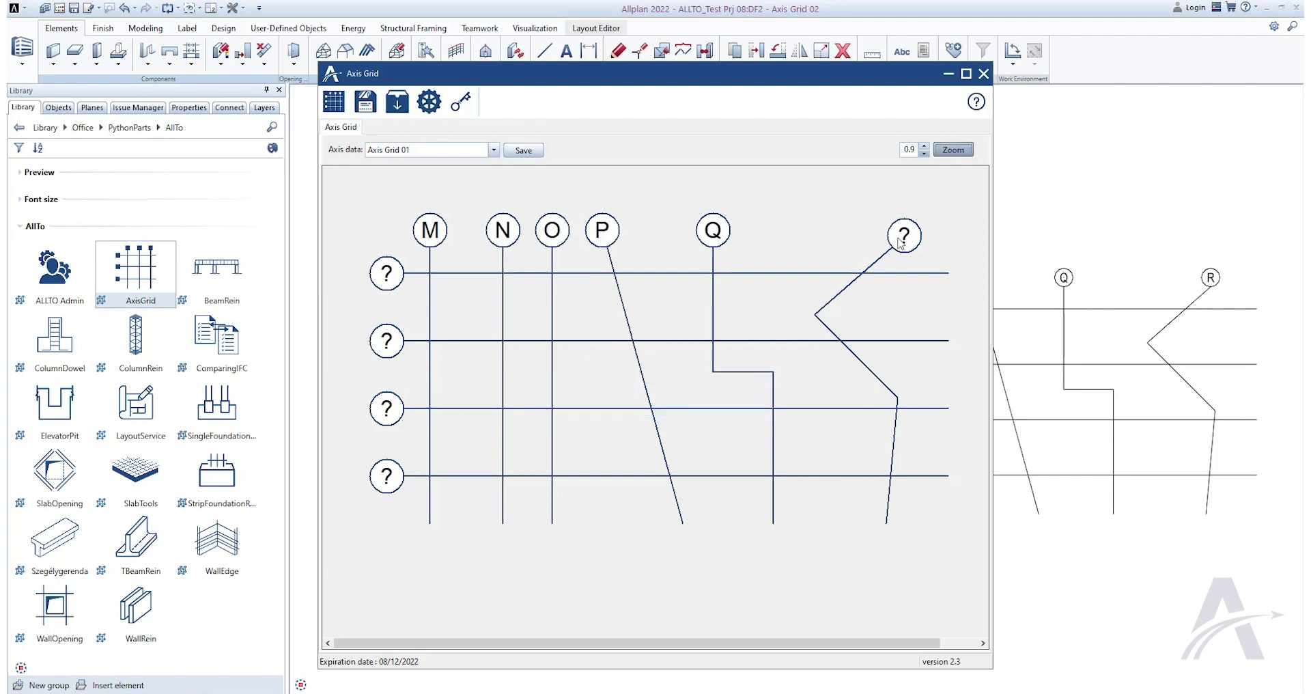
{"action": "left_click", "coordinate": [904, 239]}
{"action": "type", "text": "R"}
{"action": "left_click", "coordinate": [675, 397]}
Step: Label the row axes 1, 2, 3 and 4 and save the axis data as Axis Grid 01
{"action": "left_click", "coordinate": [387, 273]}
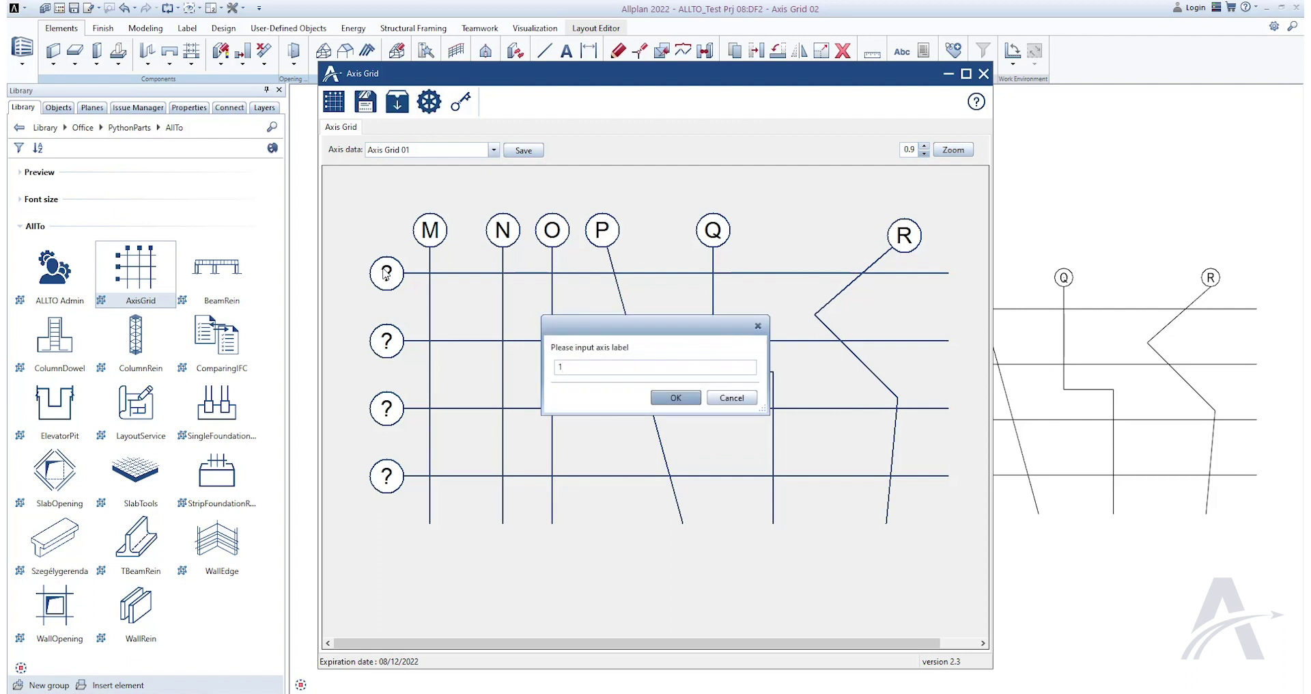
{"action": "type", "text": "1"}
{"action": "key", "text": "Return"}
{"action": "left_click", "coordinate": [388, 342]}
{"action": "type", "text": "2"}
{"action": "key", "text": "Return"}
{"action": "left_click", "coordinate": [387, 408]}
{"action": "type", "text": "3"}
{"action": "key", "text": "Return"}
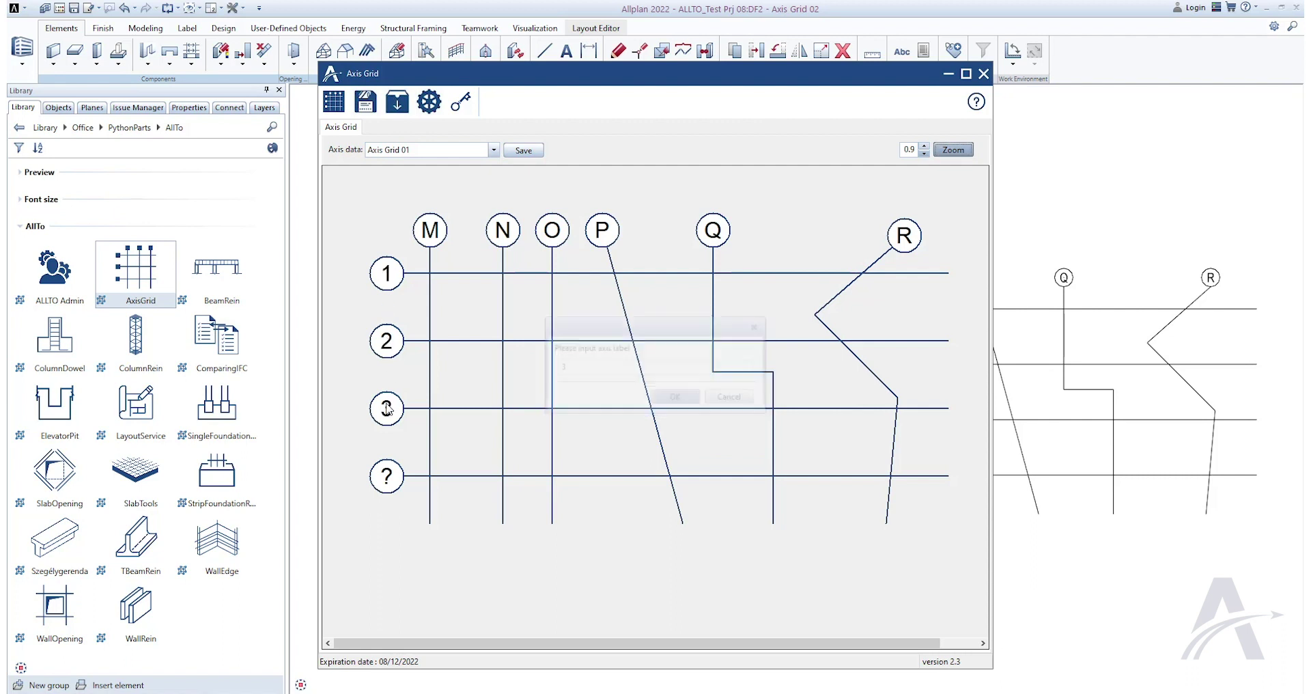
{"action": "type", "text": "4"}
{"action": "key", "text": "Return"}
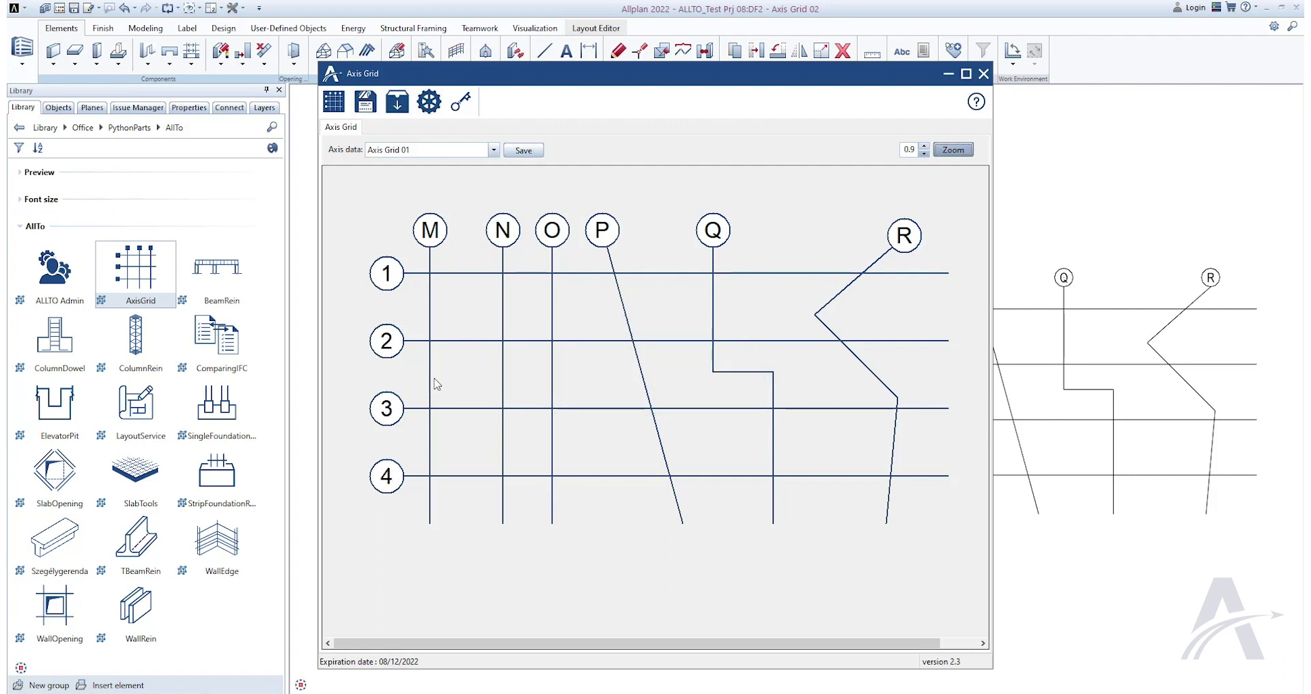
{"action": "left_click", "coordinate": [523, 151]}
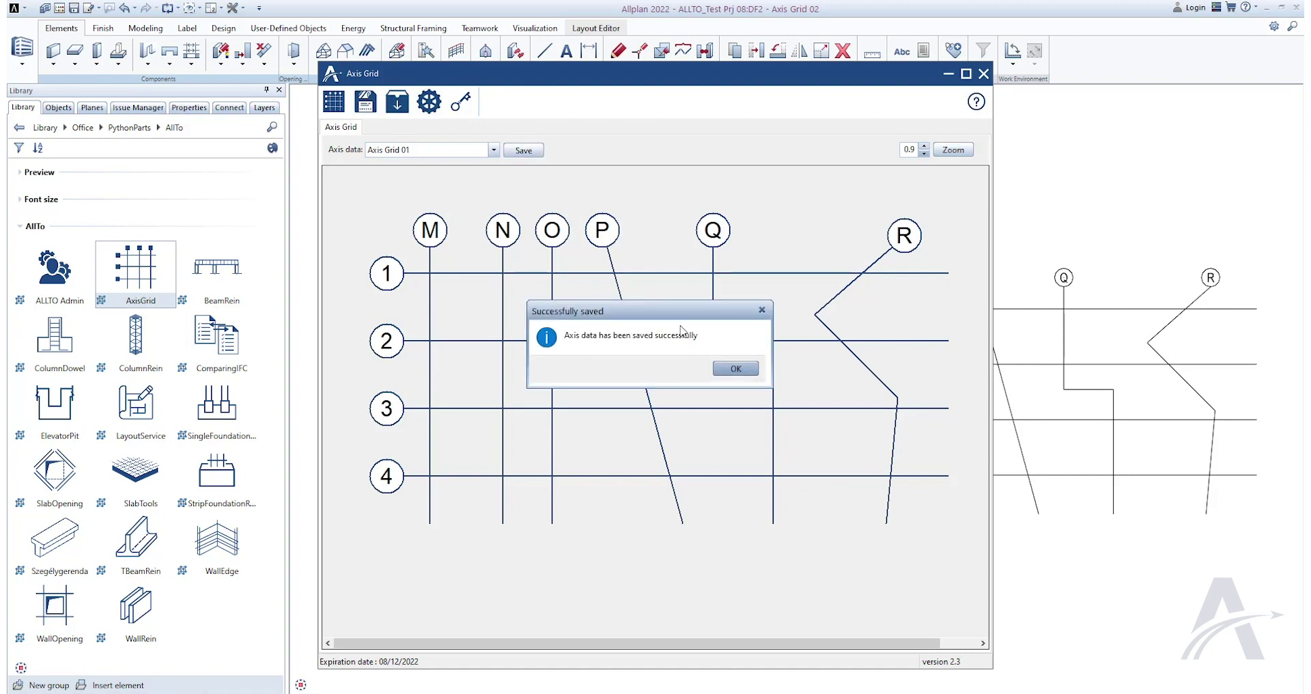
{"action": "left_click", "coordinate": [727, 369]}
Step: Cut a clipping-path section near axis N between rows 1 and 2 and place its view below the grid
{"action": "left_click", "coordinate": [984, 73]}
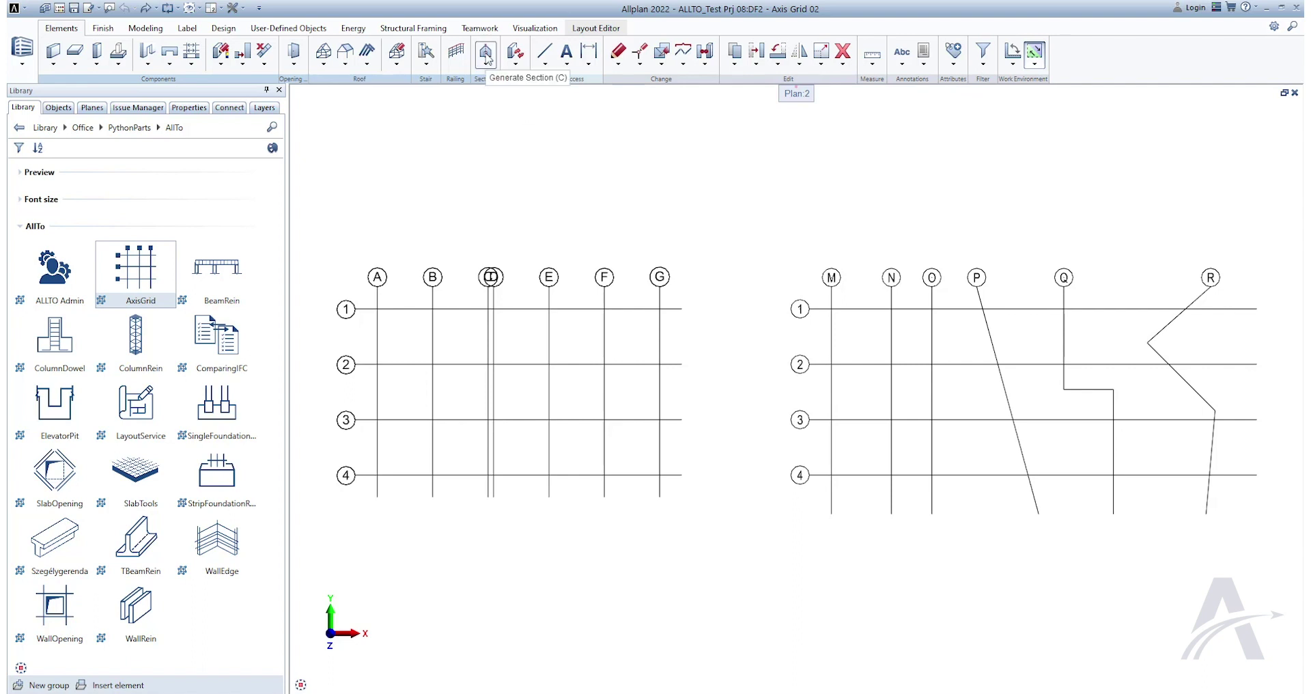
{"action": "left_click", "coordinate": [486, 53]}
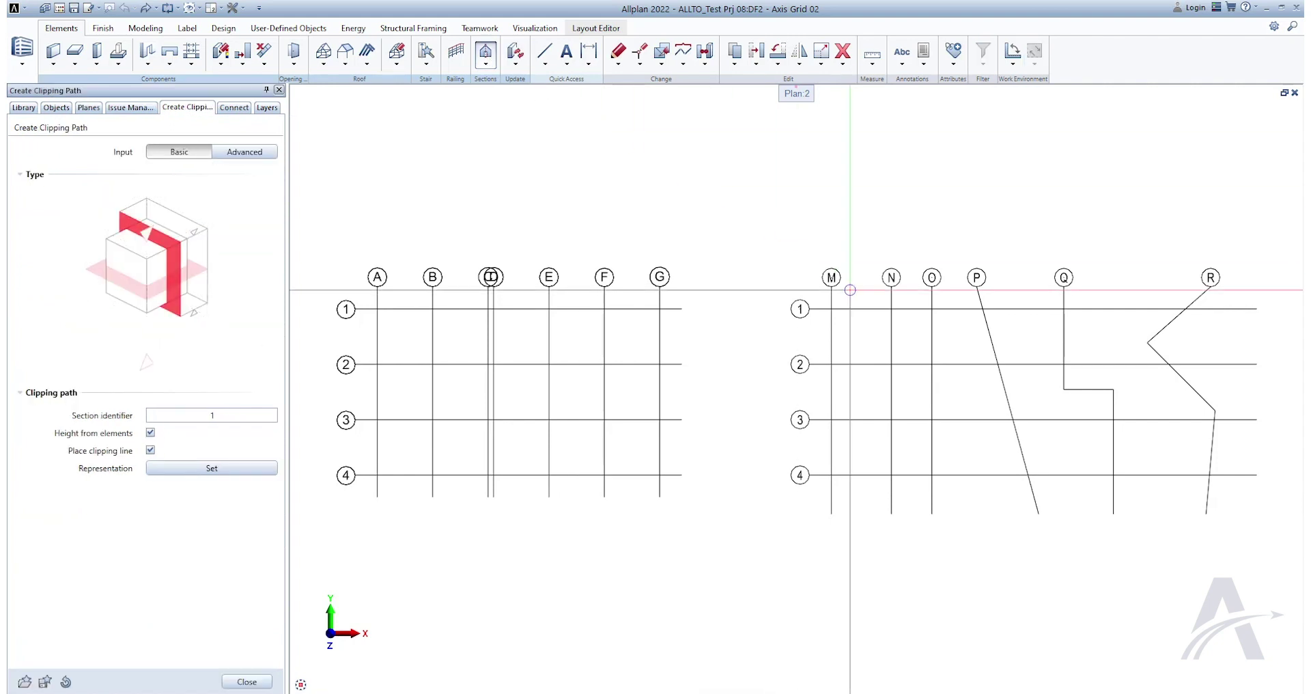
{"action": "middle_click_drag", "start_coordinate": [831, 278], "coordinate": [770, 239]}
{"action": "scroll", "coordinate": [769, 239], "scroll_direction": "up", "scroll_amount": 3}
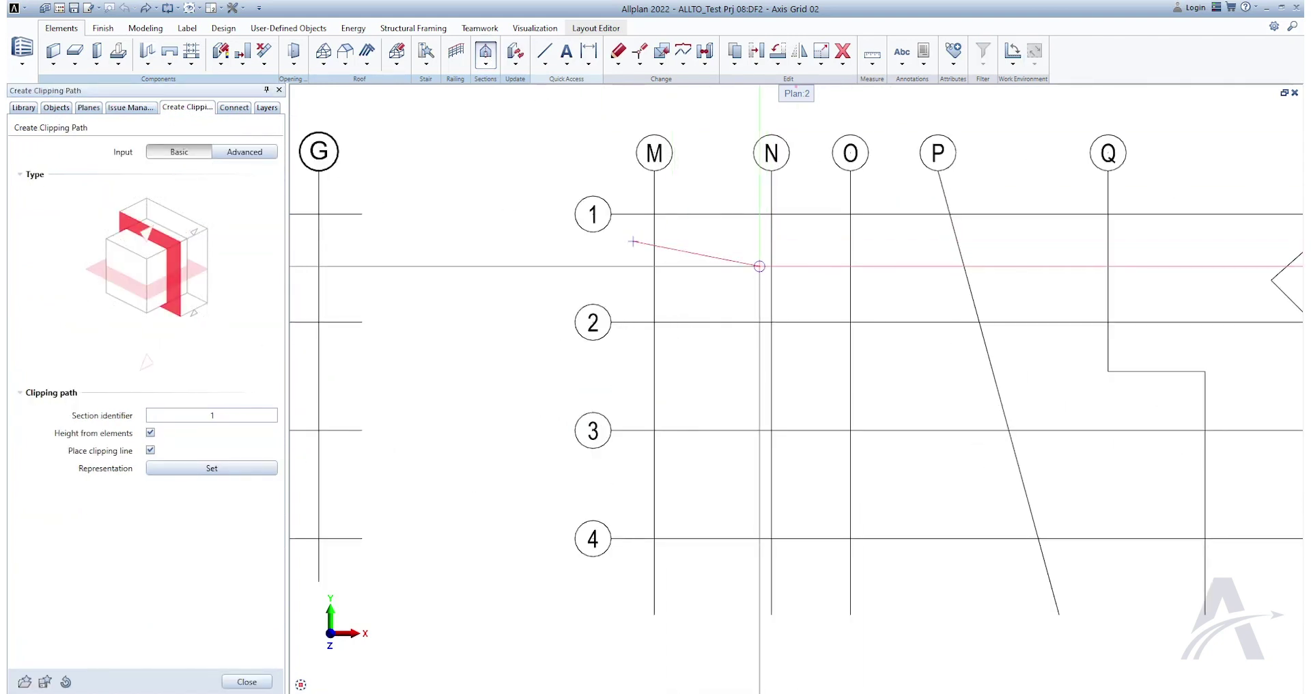
{"action": "left_click", "coordinate": [764, 269]}
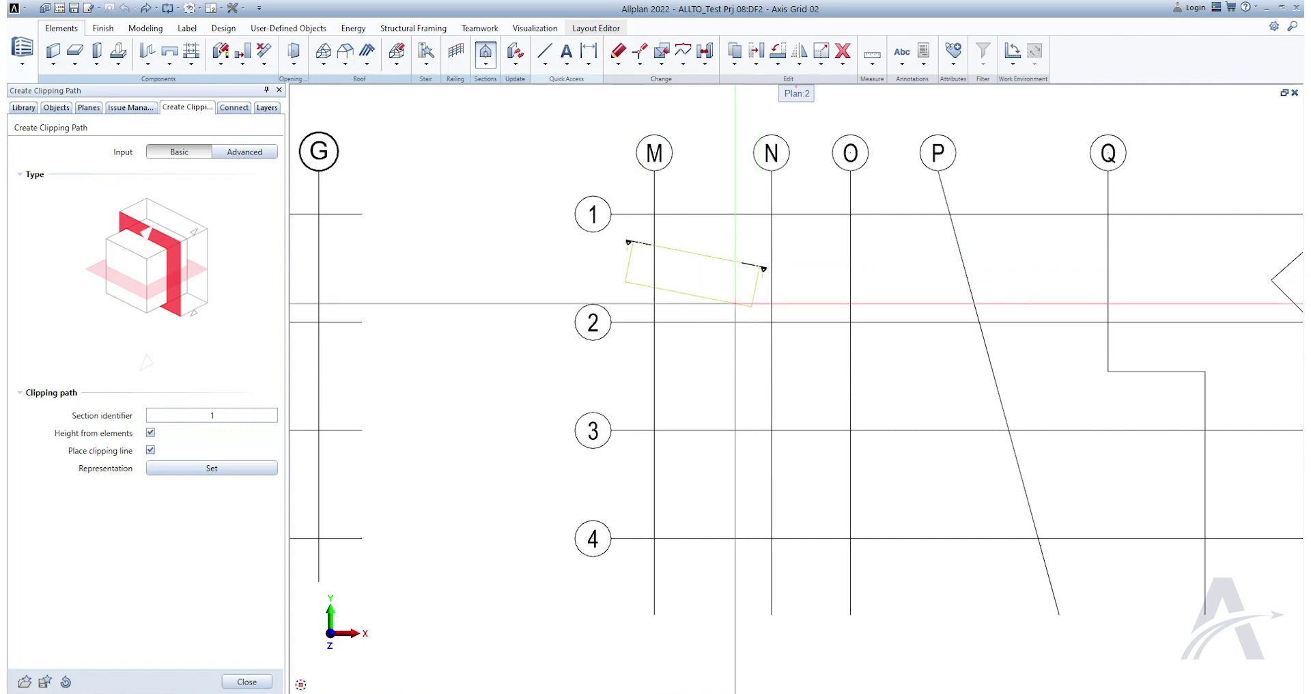
{"action": "left_click", "coordinate": [736, 303]}
{"action": "middle_click_drag", "start_coordinate": [704, 411], "coordinate": [674, 204]}
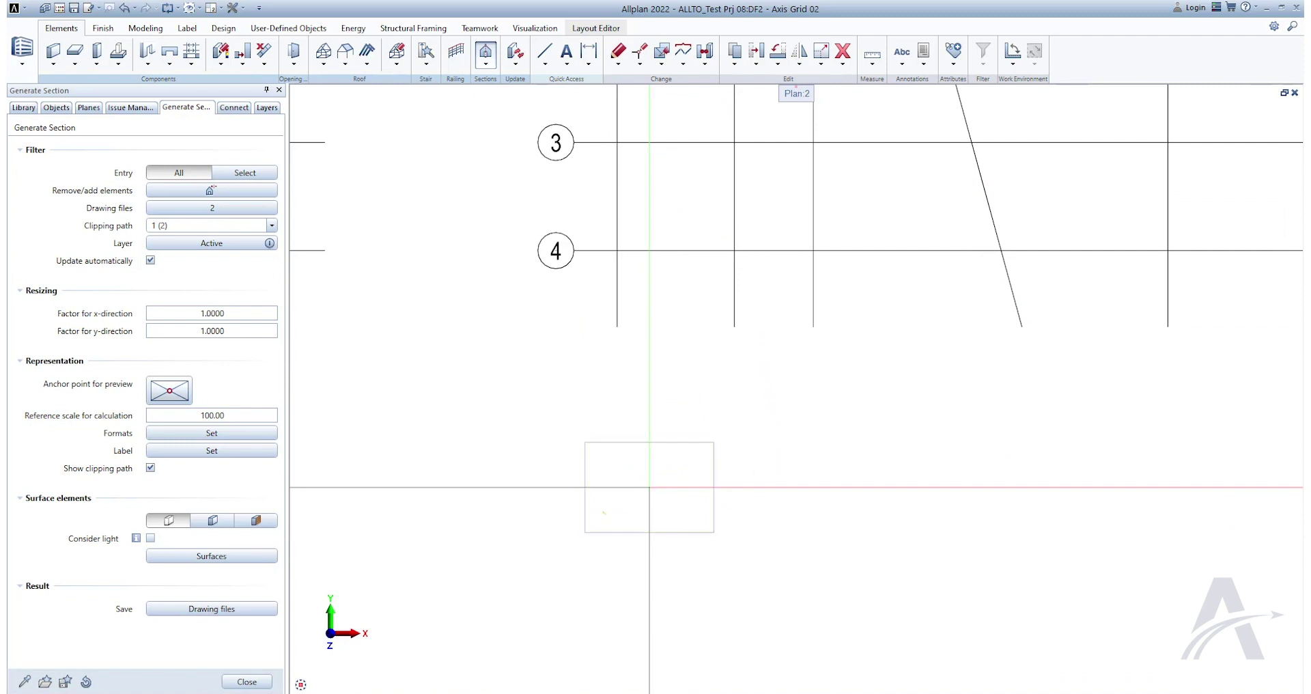
{"action": "left_click", "coordinate": [650, 486]}
Step: Draw clipping path 2 with advanced options and place its section view below the plan
{"action": "middle_click_drag", "start_coordinate": [712, 204], "coordinate": [718, 431]}
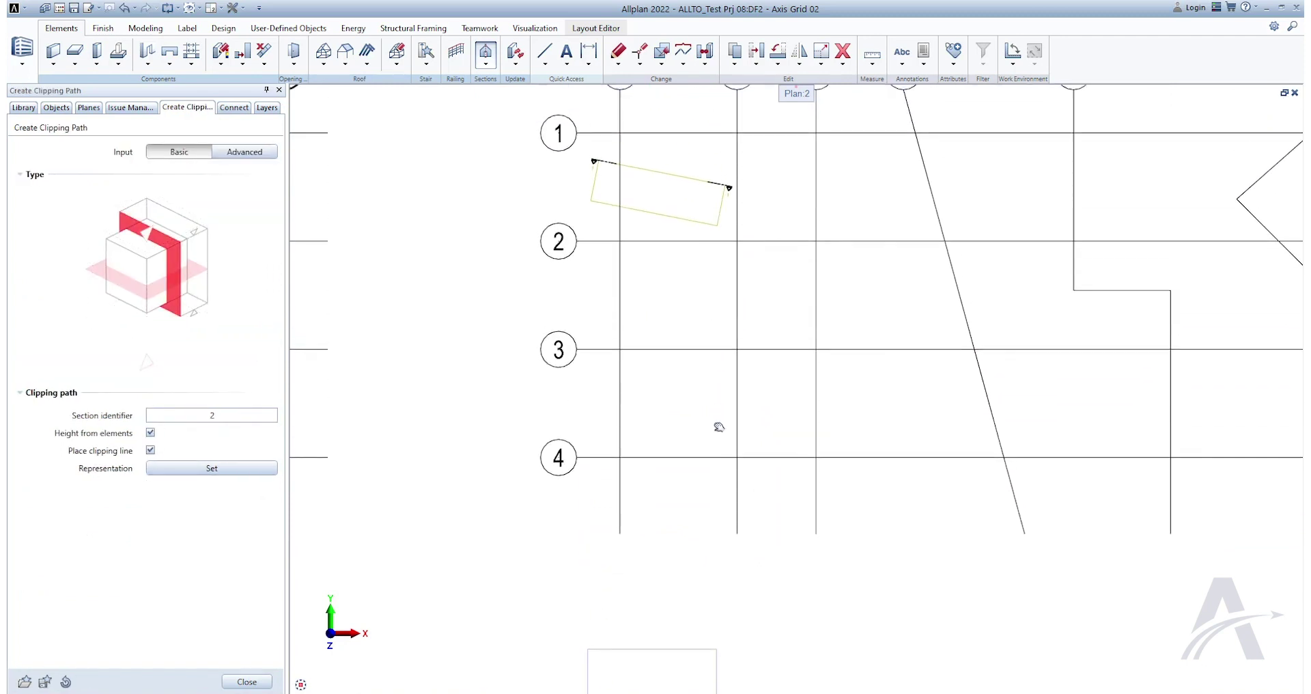
{"action": "left_click", "coordinate": [234, 153]}
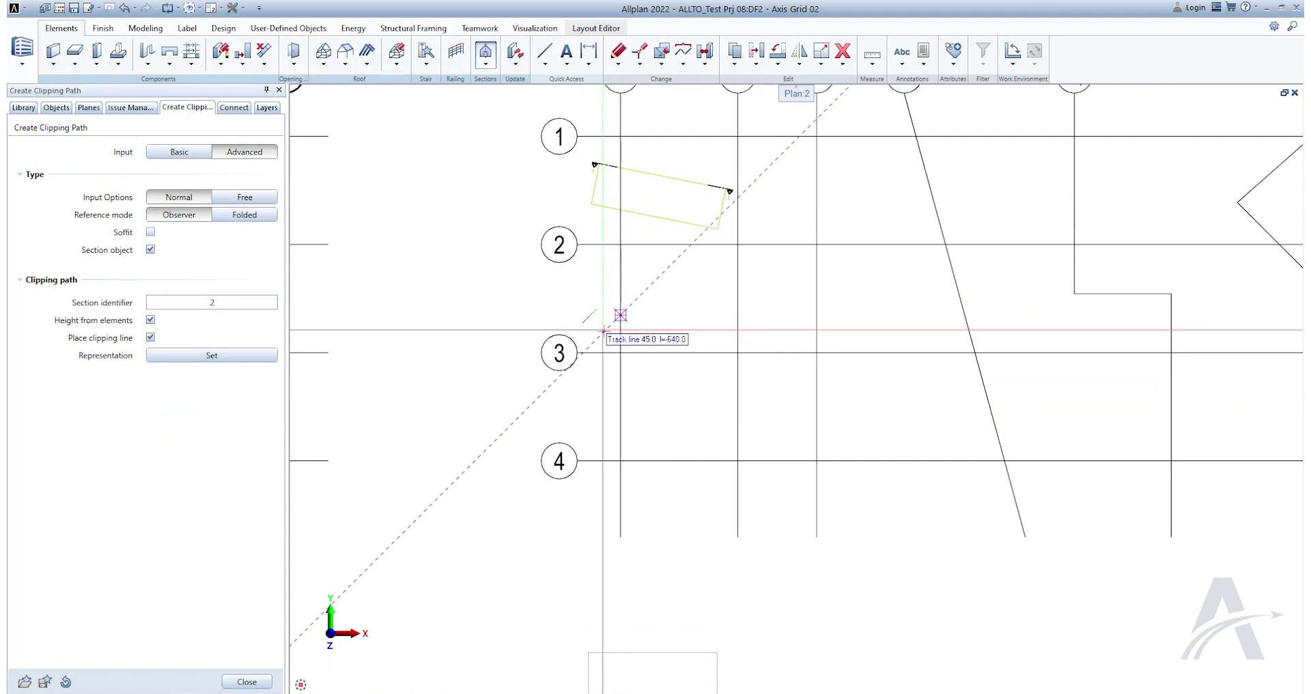
{"action": "left_click", "coordinate": [603, 330]}
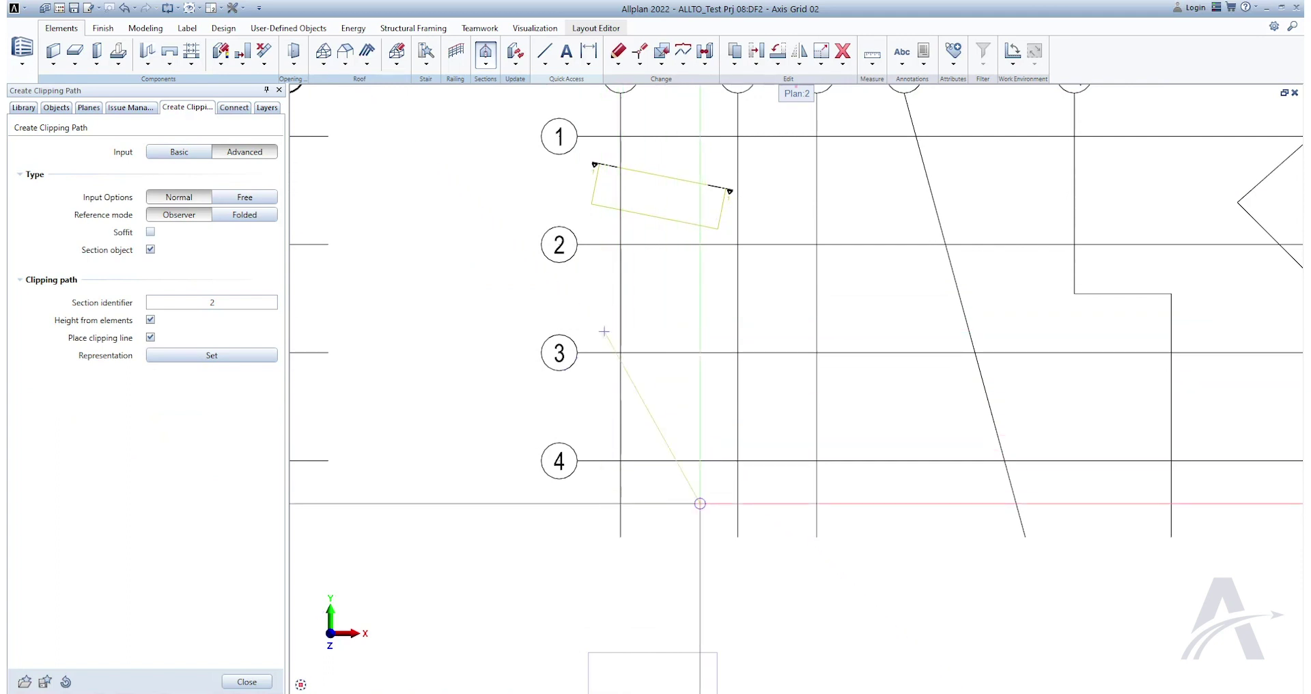
{"action": "left_click", "coordinate": [700, 503]}
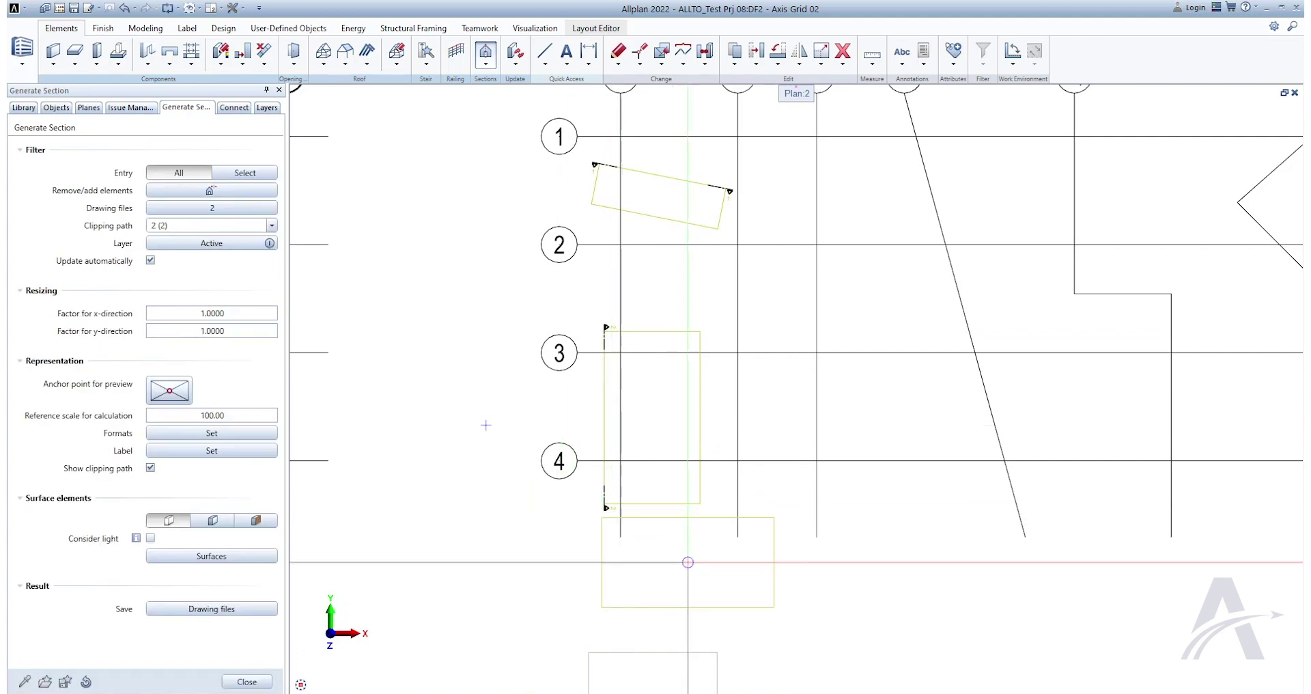
{"action": "middle_click_drag", "start_coordinate": [722, 569], "coordinate": [747, 209]}
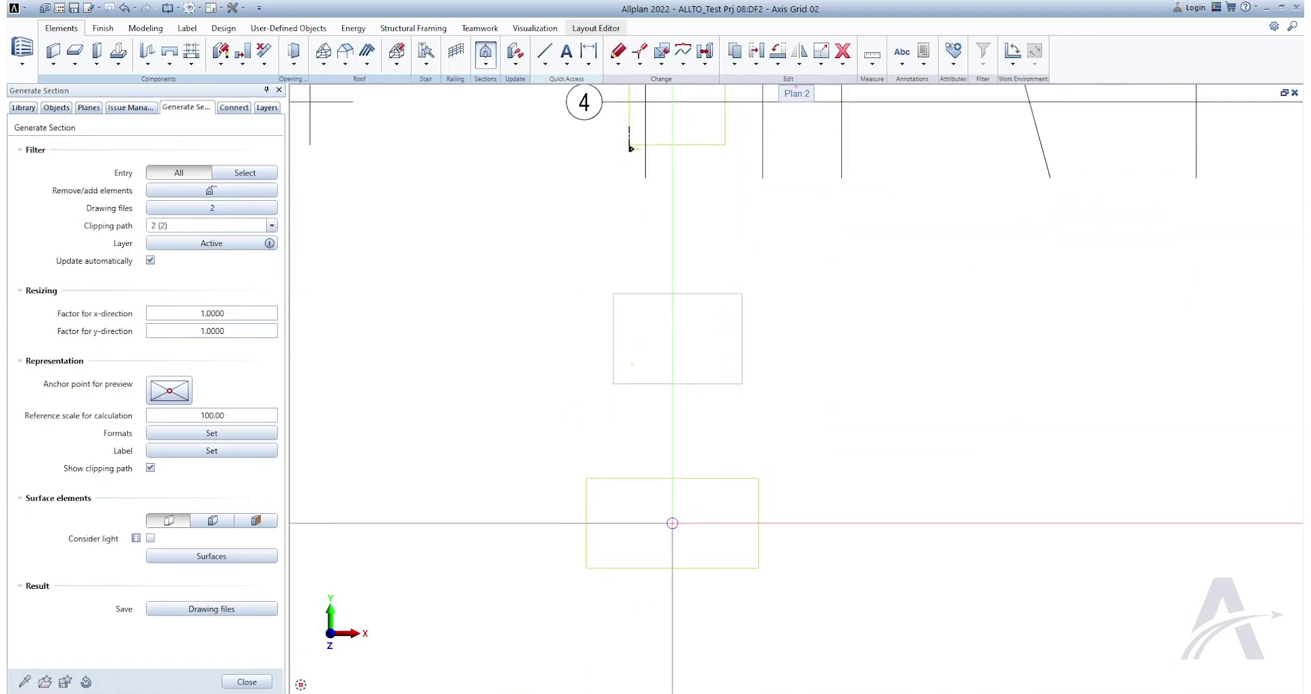
{"action": "left_click", "coordinate": [673, 523]}
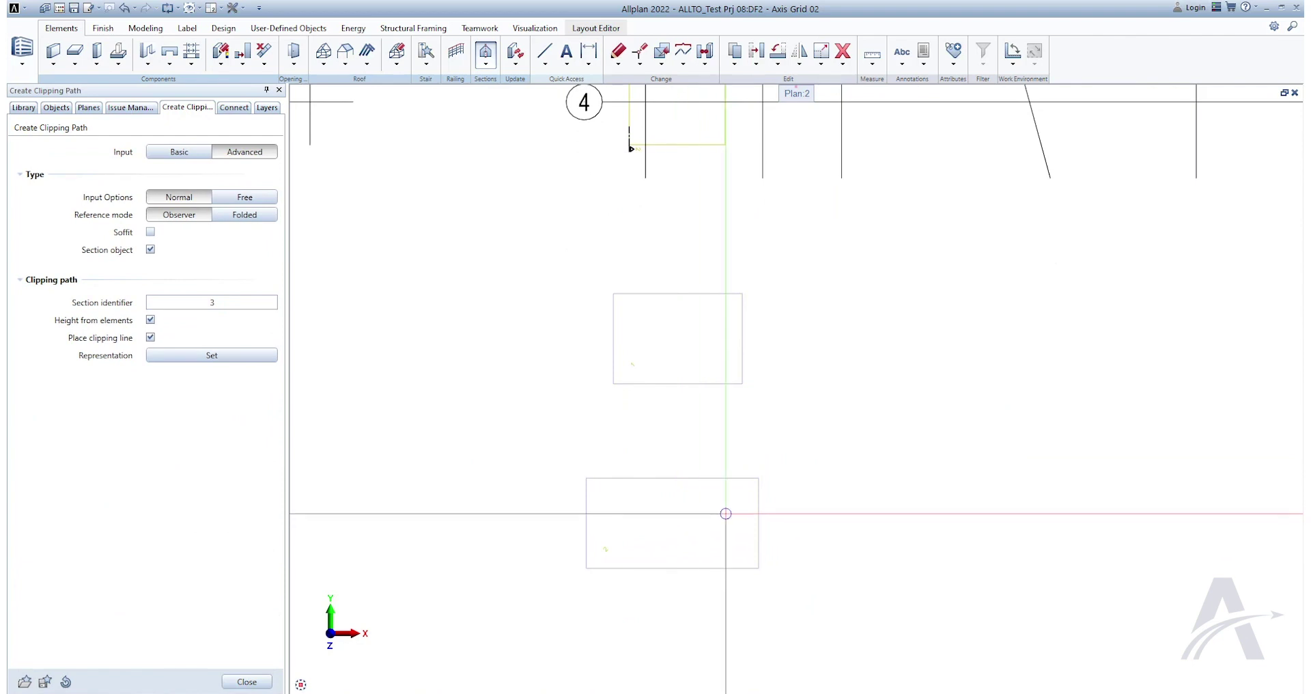
Step: Frame clipping path 3 around axis P and place its section view below the plan
{"action": "middle_click_drag", "start_coordinate": [970, 199], "coordinate": [740, 607]}
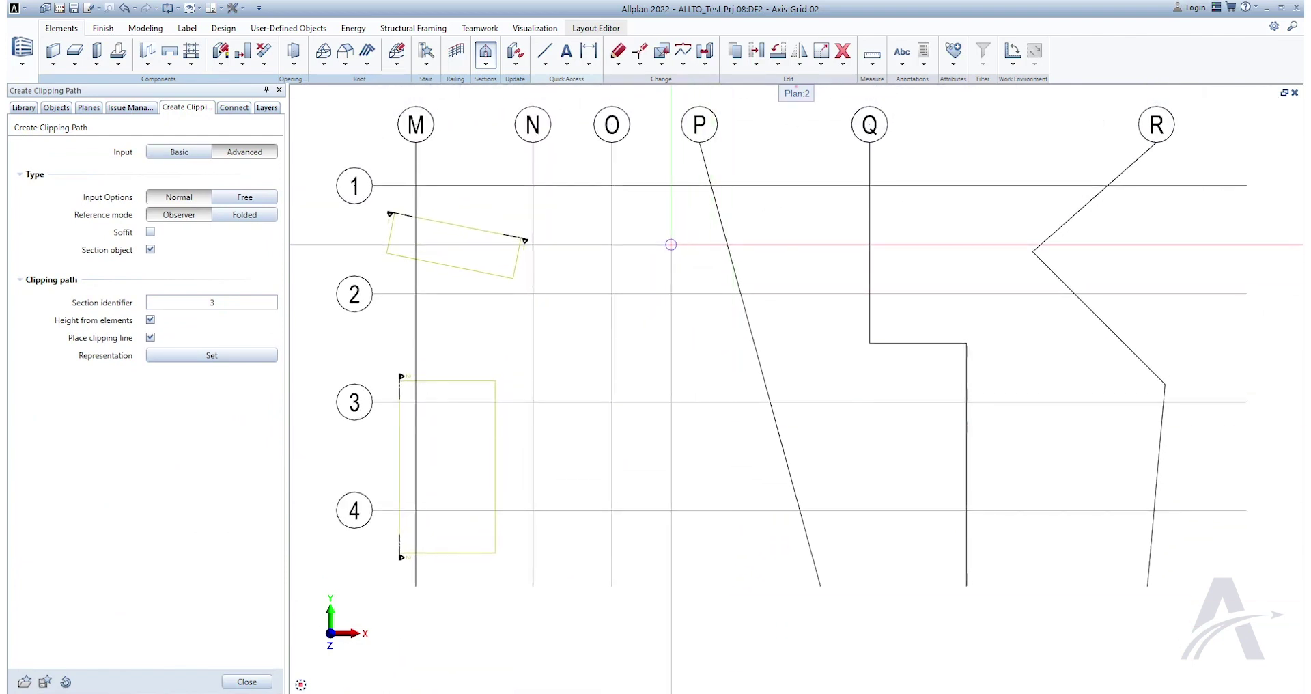
{"action": "left_click", "coordinate": [678, 244]}
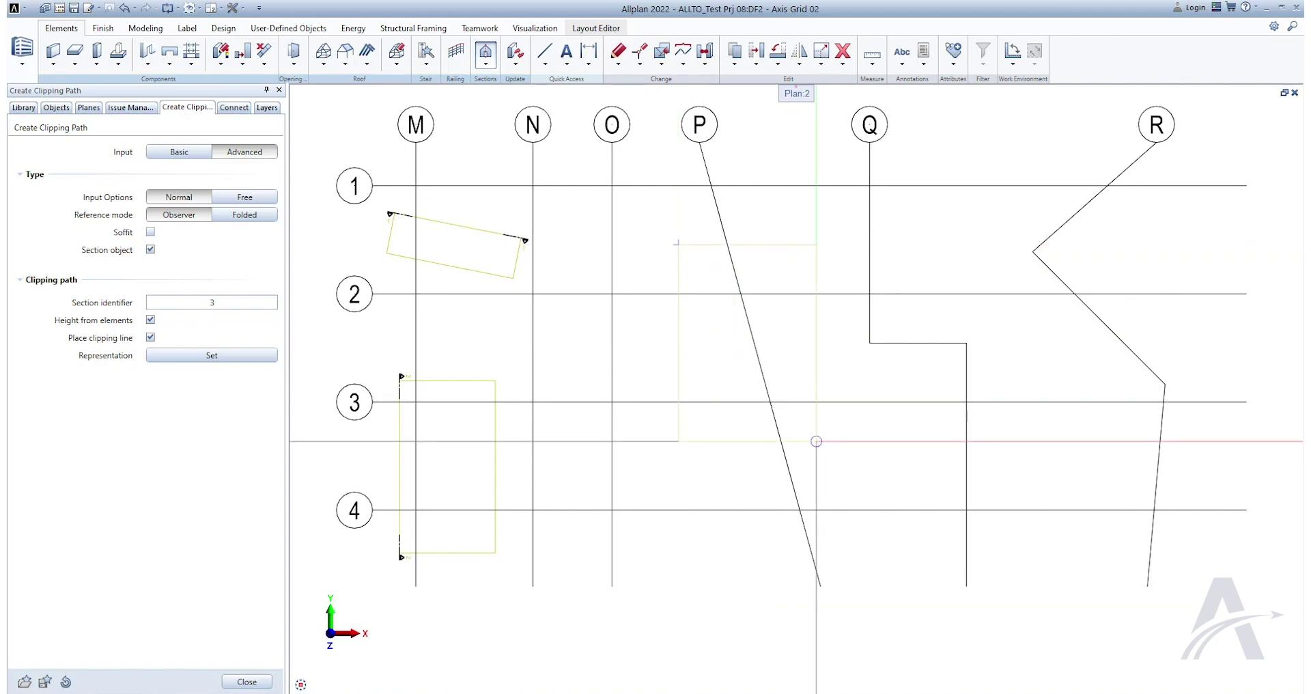
{"action": "left_click", "coordinate": [822, 437]}
{"action": "key", "text": "Escape"}
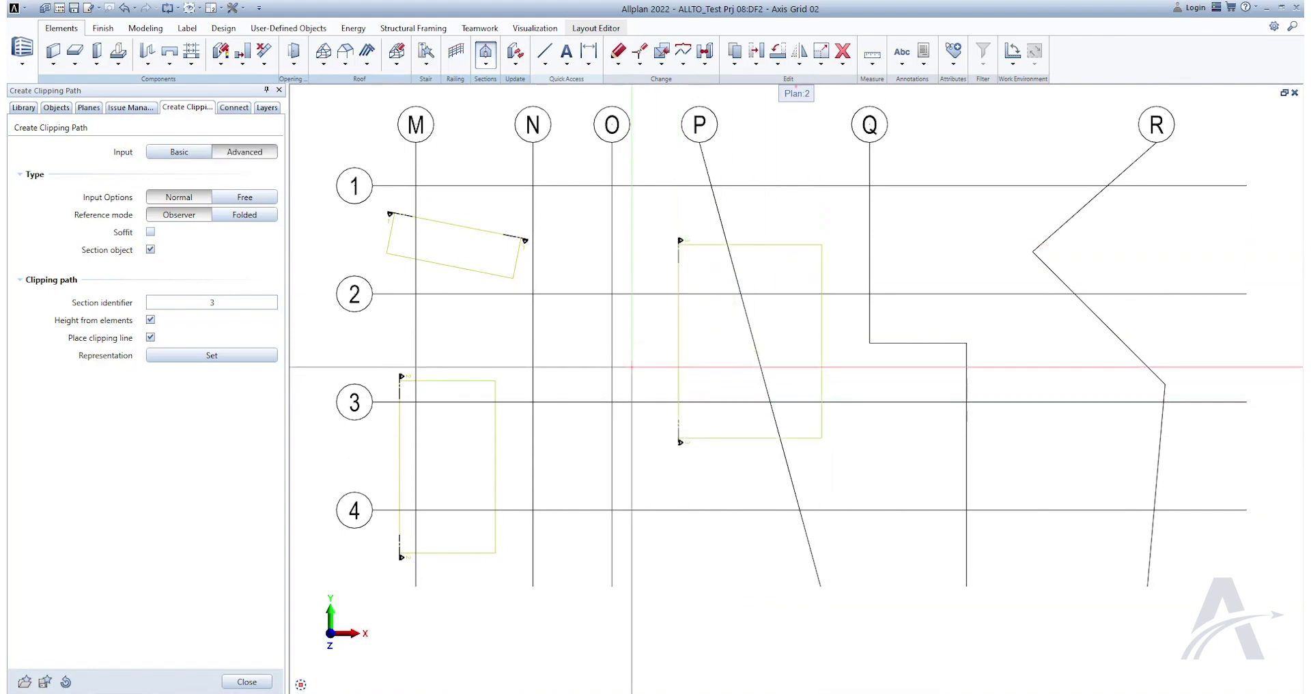
{"action": "middle_click_drag", "start_coordinate": [743, 584], "coordinate": [737, 281]}
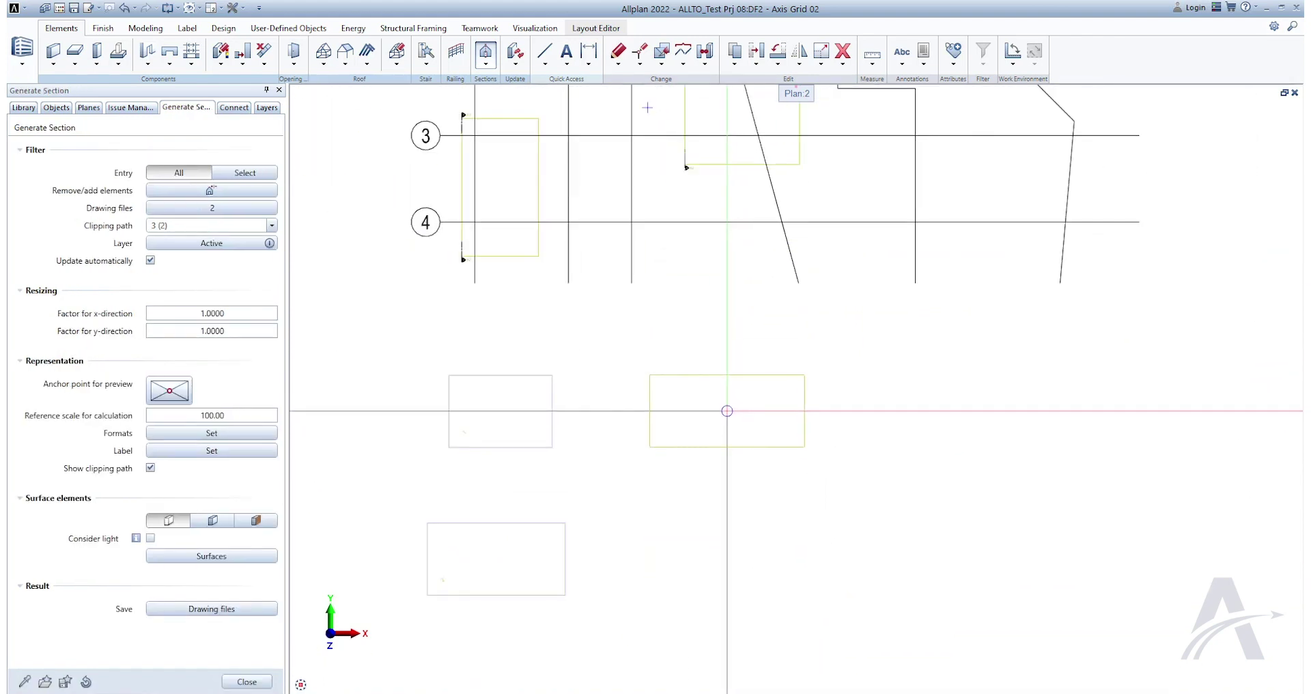
{"action": "left_click", "coordinate": [727, 409]}
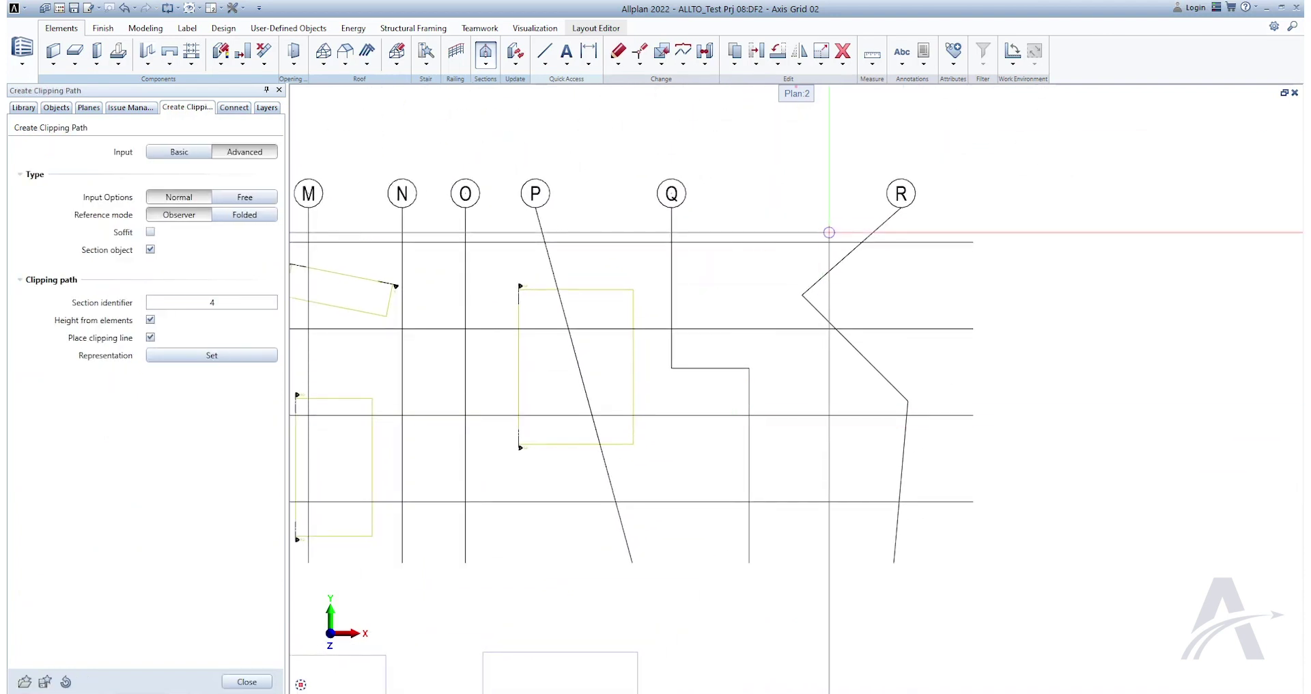
Step: Frame clipping path 4 around axis R and place its section view beside the others
{"action": "left_click", "coordinate": [810, 219]}
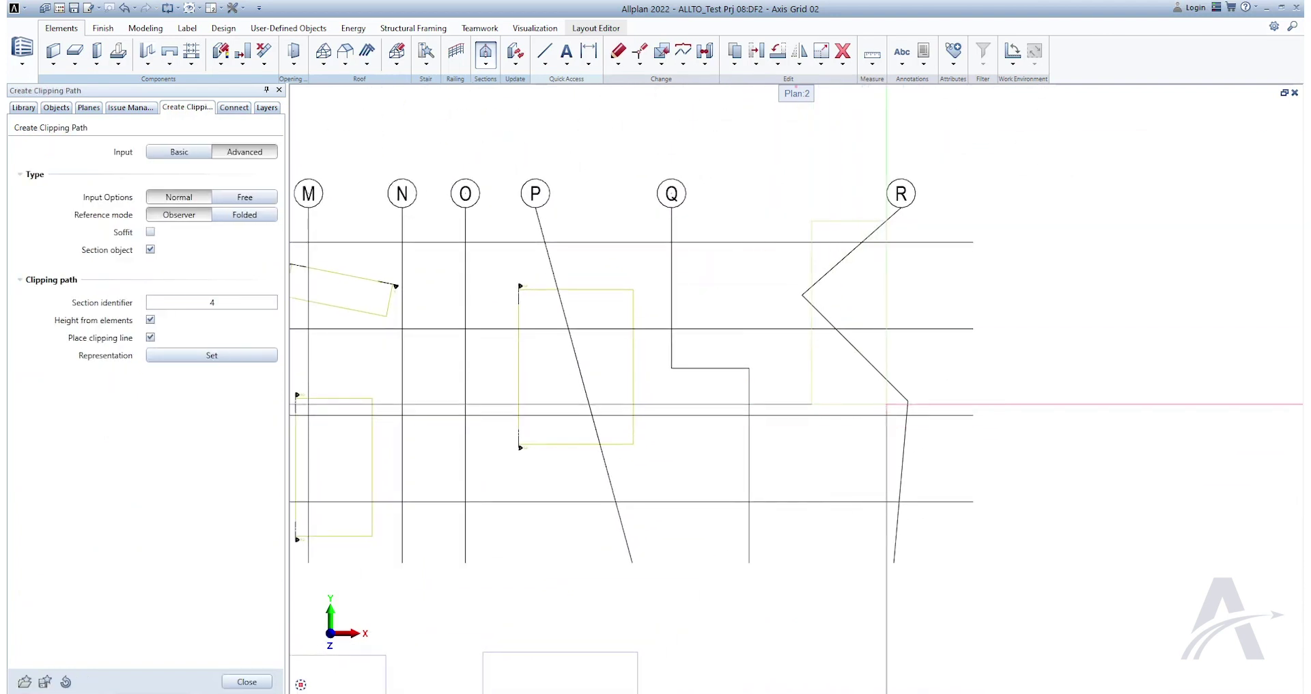
{"action": "left_click", "coordinate": [885, 407]}
{"action": "key", "text": "Escape"}
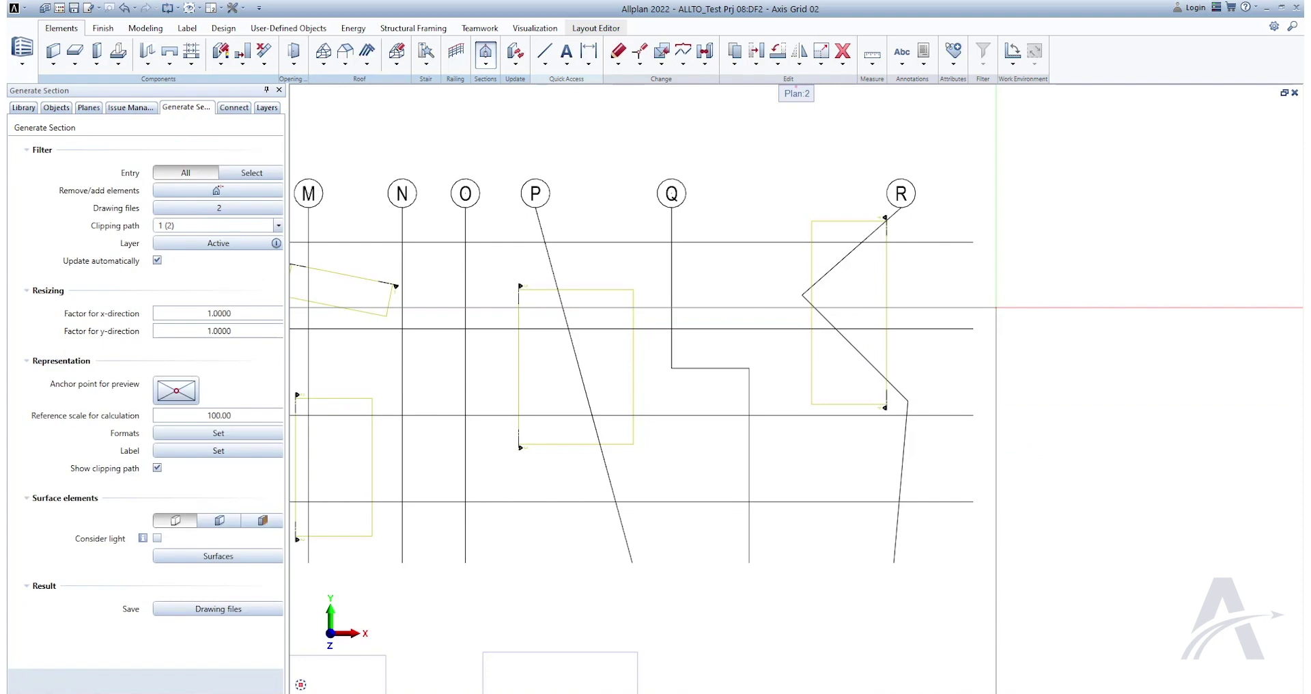
{"action": "left_click", "coordinate": [916, 445]}
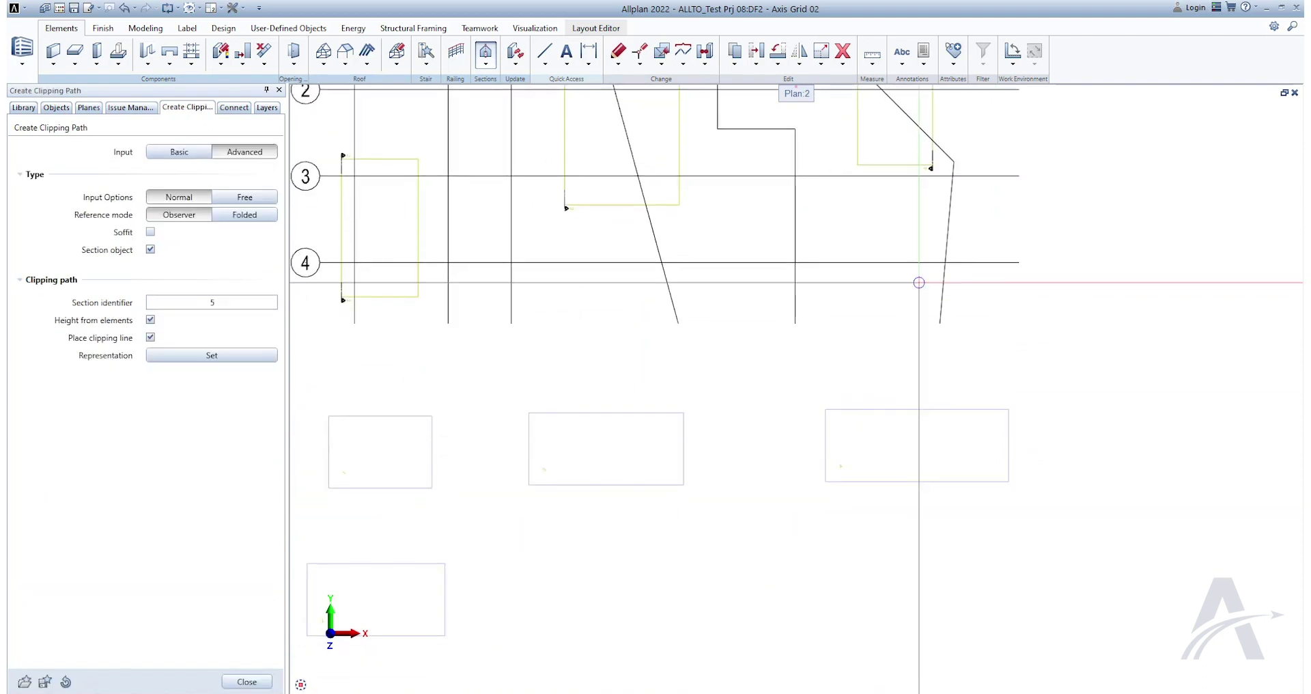
{"action": "key", "text": "Escape"}
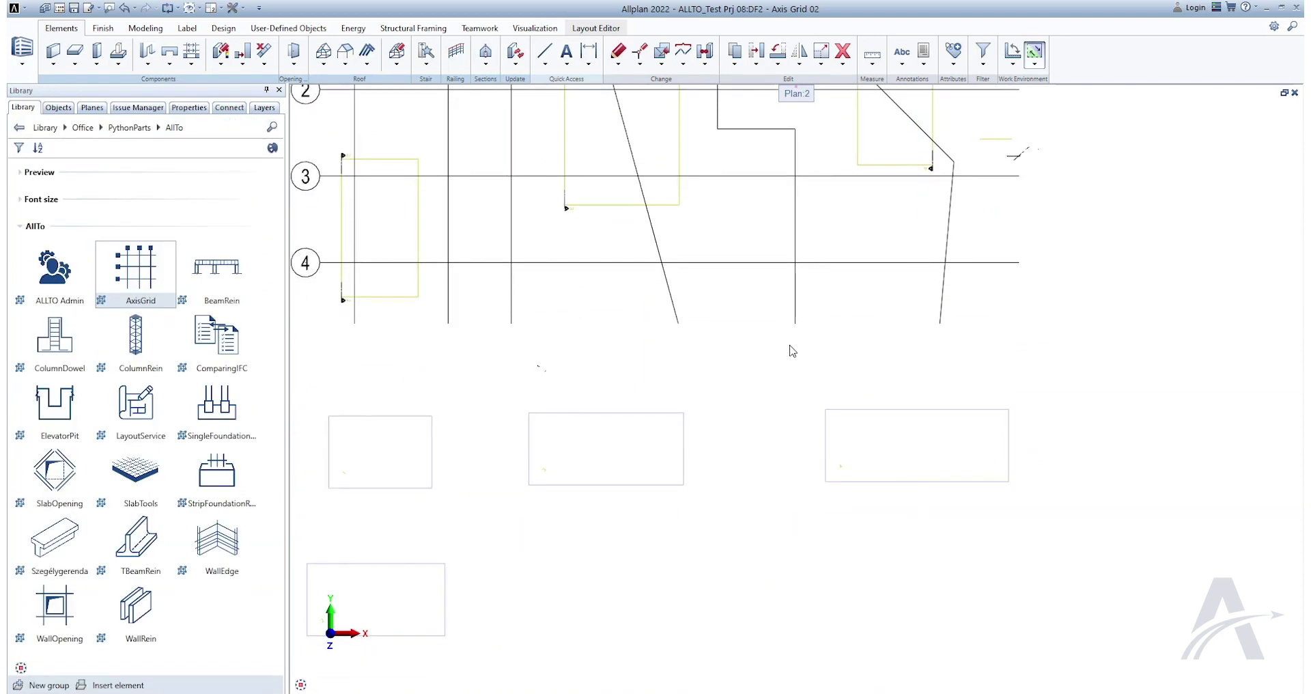
Step: Open AxisGrid, load the Axis Grid 01 axis data, and start Draw 2D Axis
{"action": "left_click", "coordinate": [139, 274]}
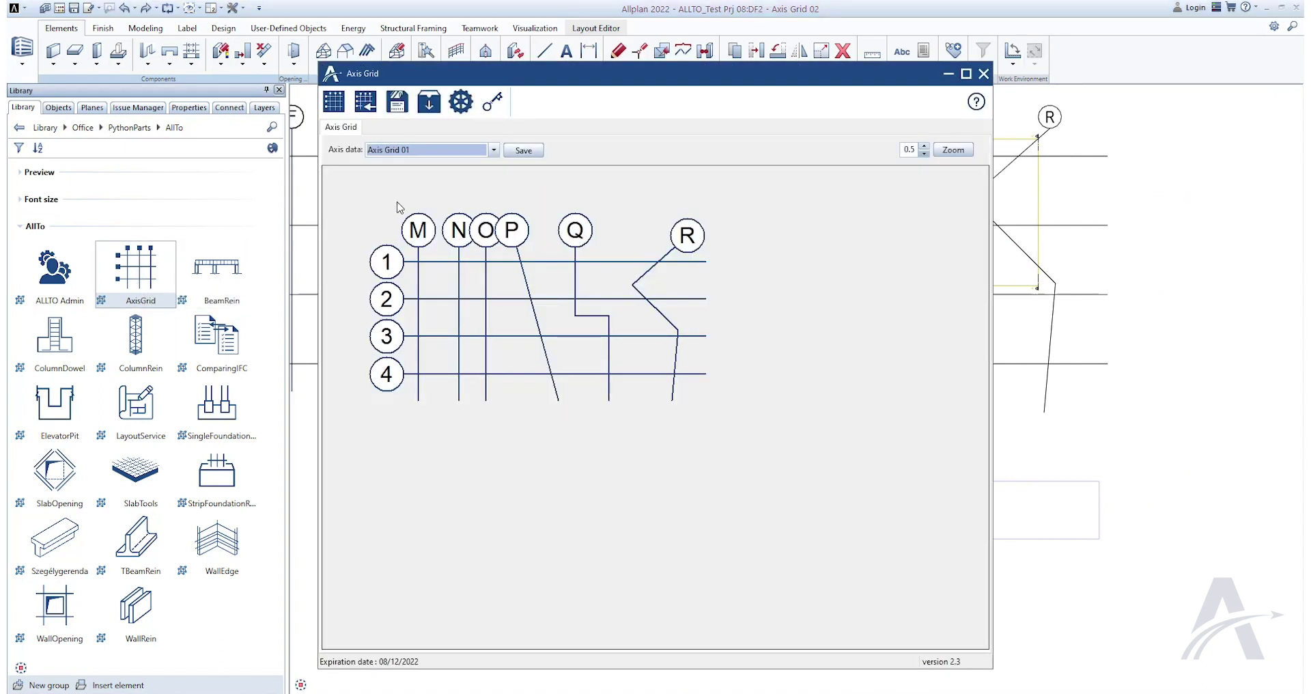
{"action": "left_click", "coordinate": [493, 150]}
{"action": "left_click", "coordinate": [496, 152]}
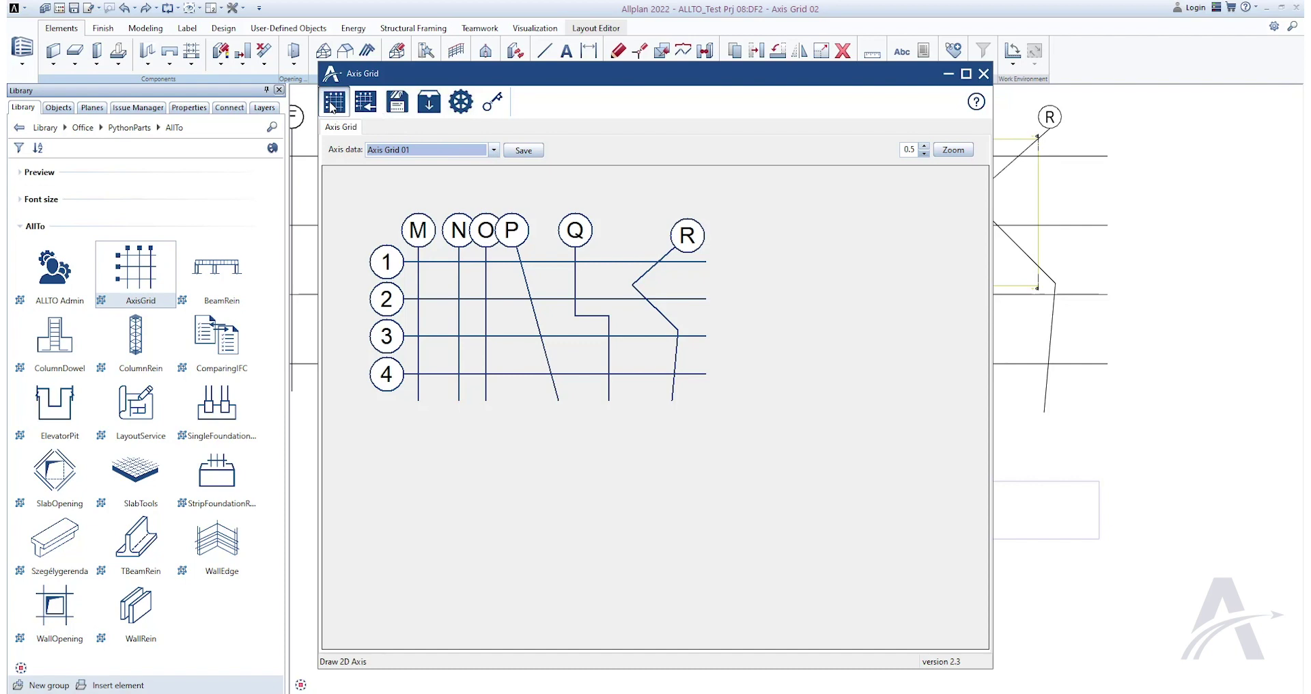
{"action": "left_click", "coordinate": [333, 107]}
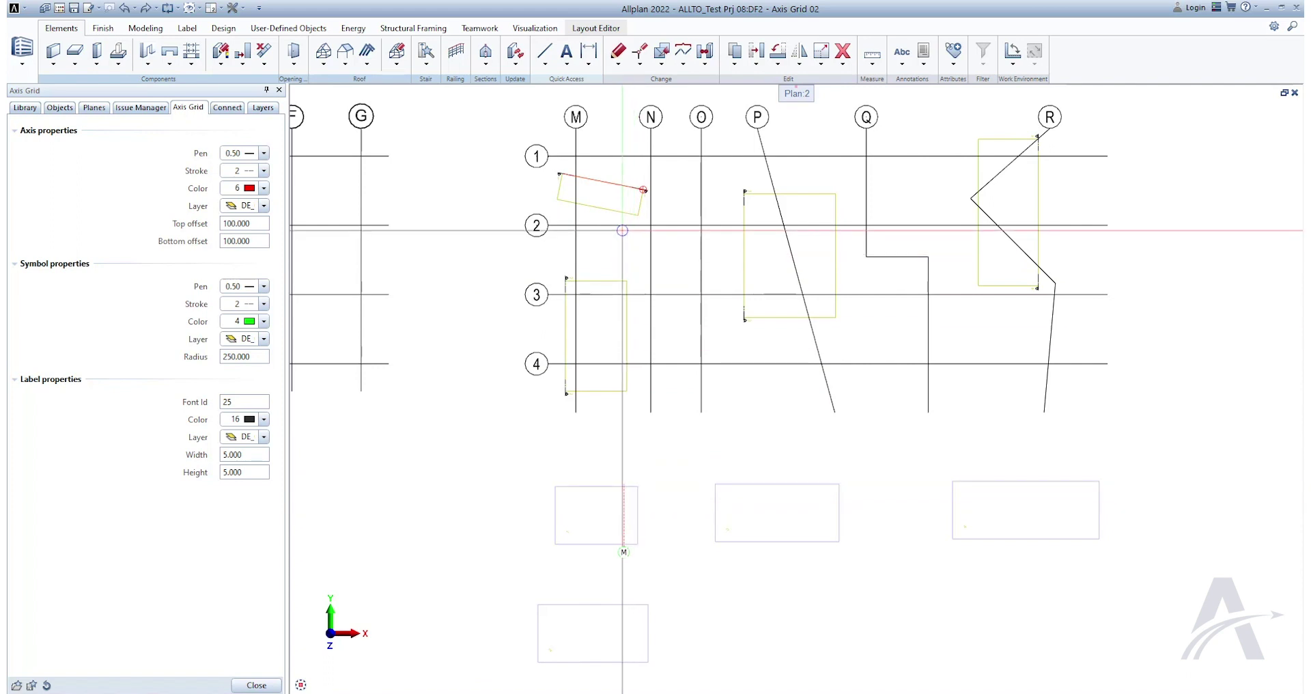
{"action": "scroll", "coordinate": [606, 157], "scroll_direction": "up", "scroll_amount": 3}
{"action": "scroll", "coordinate": [560, 341], "scroll_direction": "up", "scroll_amount": 2}
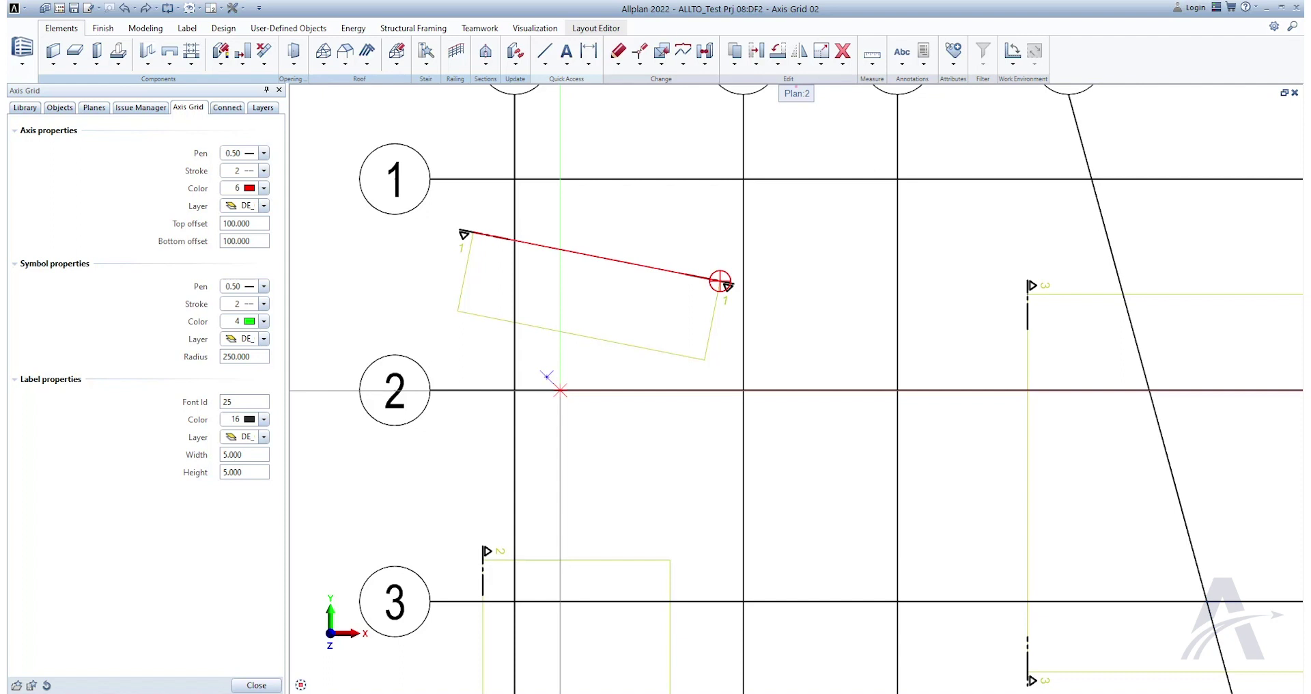
{"action": "scroll", "coordinate": [560, 390], "scroll_direction": "down", "scroll_amount": 3}
{"action": "middle_click_drag", "start_coordinate": [555, 579], "coordinate": [585, 292]}
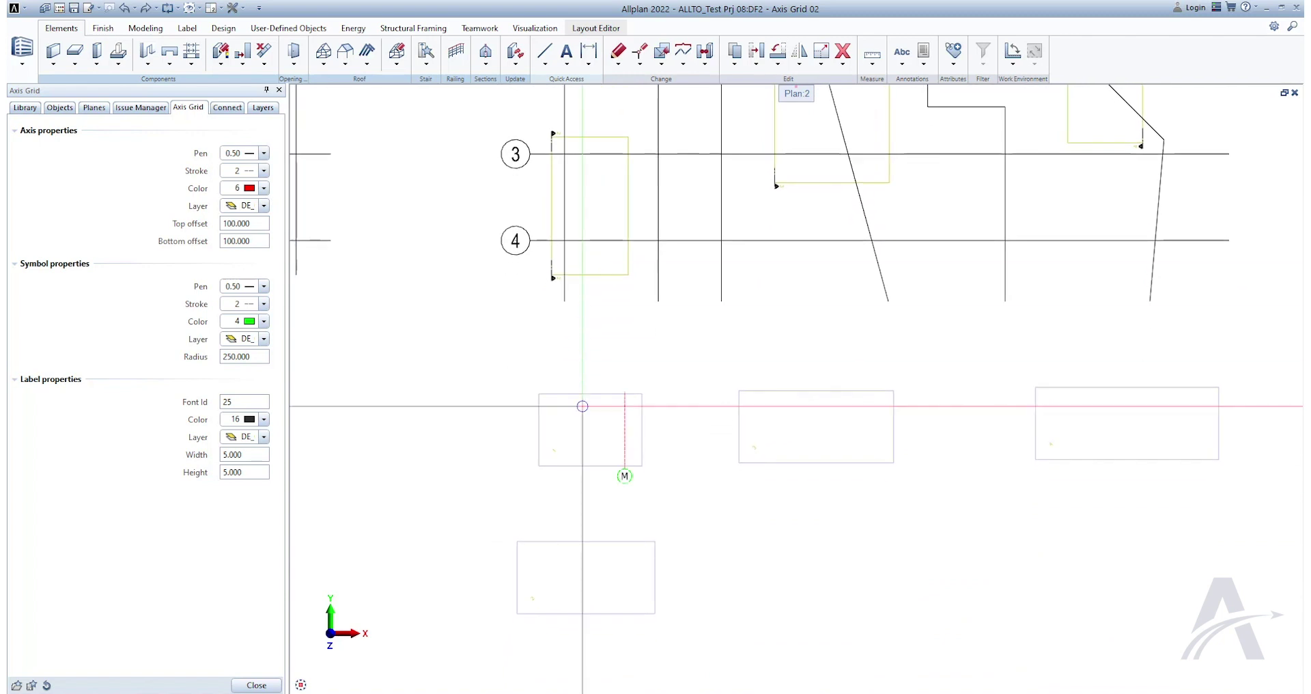
{"action": "scroll", "coordinate": [544, 483], "scroll_direction": "up", "scroll_amount": 2}
{"action": "scroll", "coordinate": [536, 478], "scroll_direction": "up", "scroll_amount": 2}
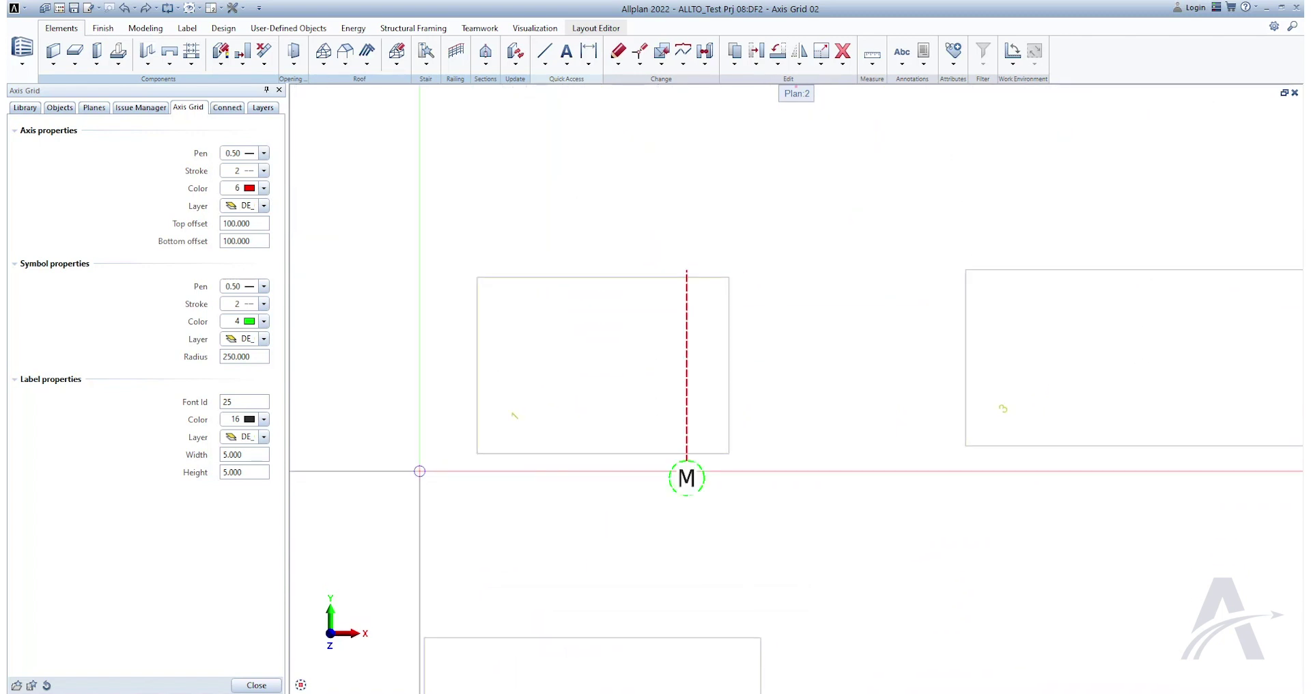
Step: Set the axis line to pen 0.25, stroke 1, colour 16, with offsets of 300
{"action": "left_click", "coordinate": [263, 153]}
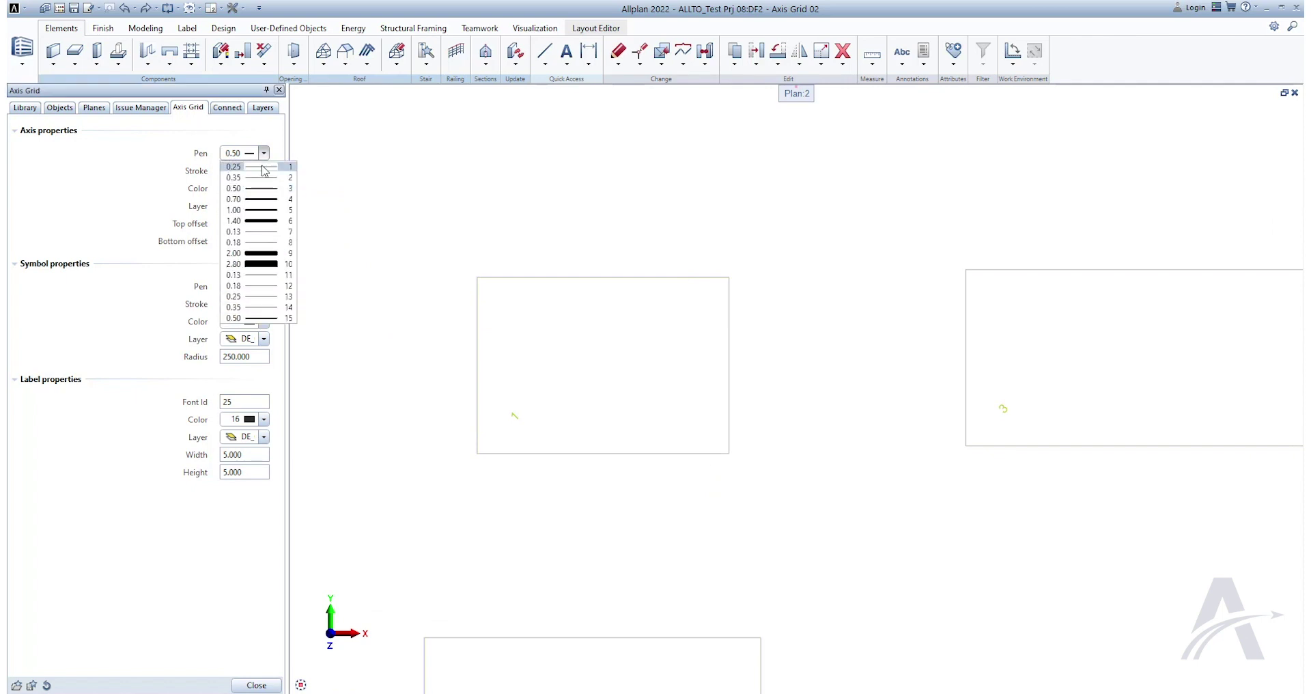
{"action": "left_click", "coordinate": [262, 166]}
{"action": "left_click", "coordinate": [264, 171]}
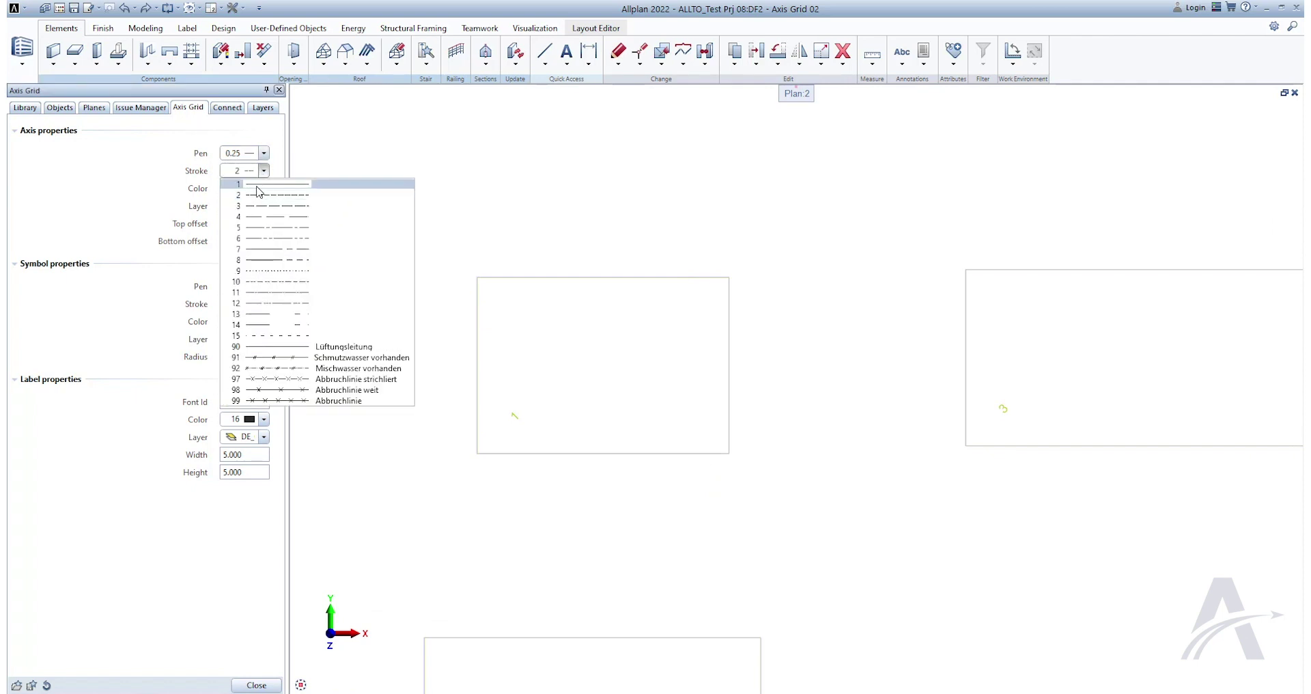
{"action": "left_click", "coordinate": [258, 185]}
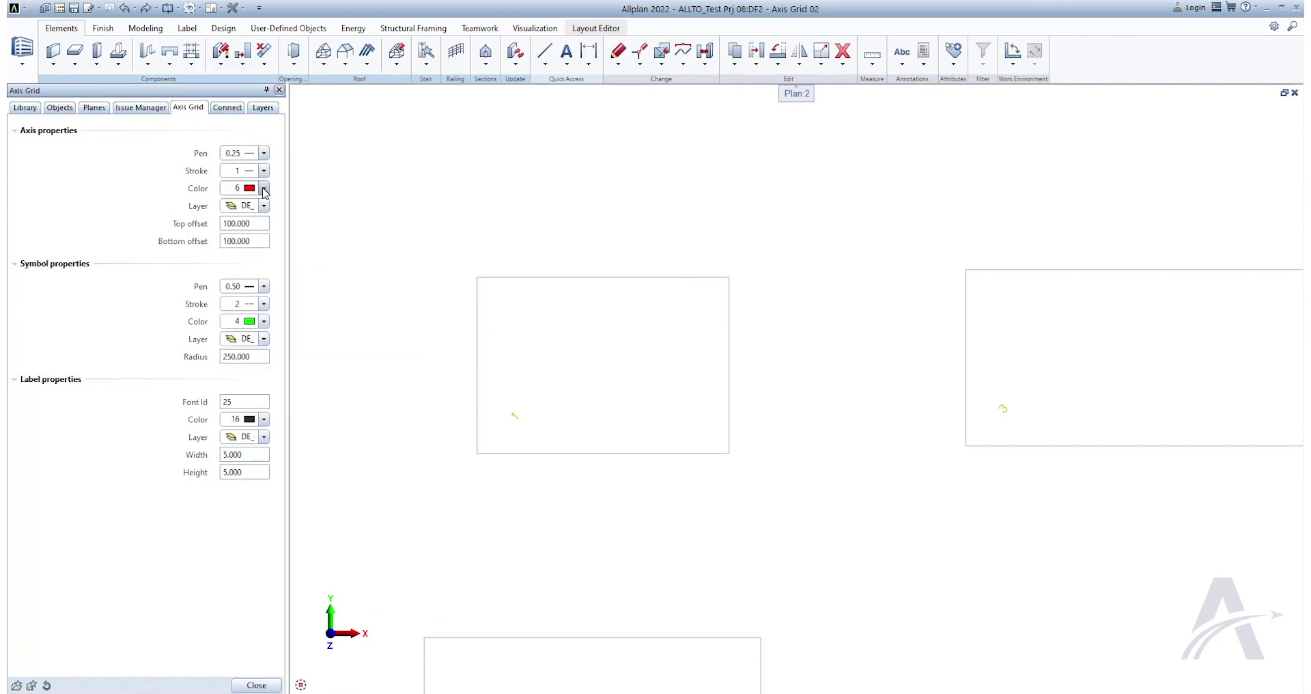
{"action": "left_click", "coordinate": [264, 188]}
{"action": "left_click", "coordinate": [253, 312]}
{"action": "left_click", "coordinate": [264, 207]}
{"action": "left_click", "coordinate": [264, 207]}
{"action": "type", "text": "300"}
{"action": "left_click", "coordinate": [226, 242]}
{"action": "type", "text": "3"}
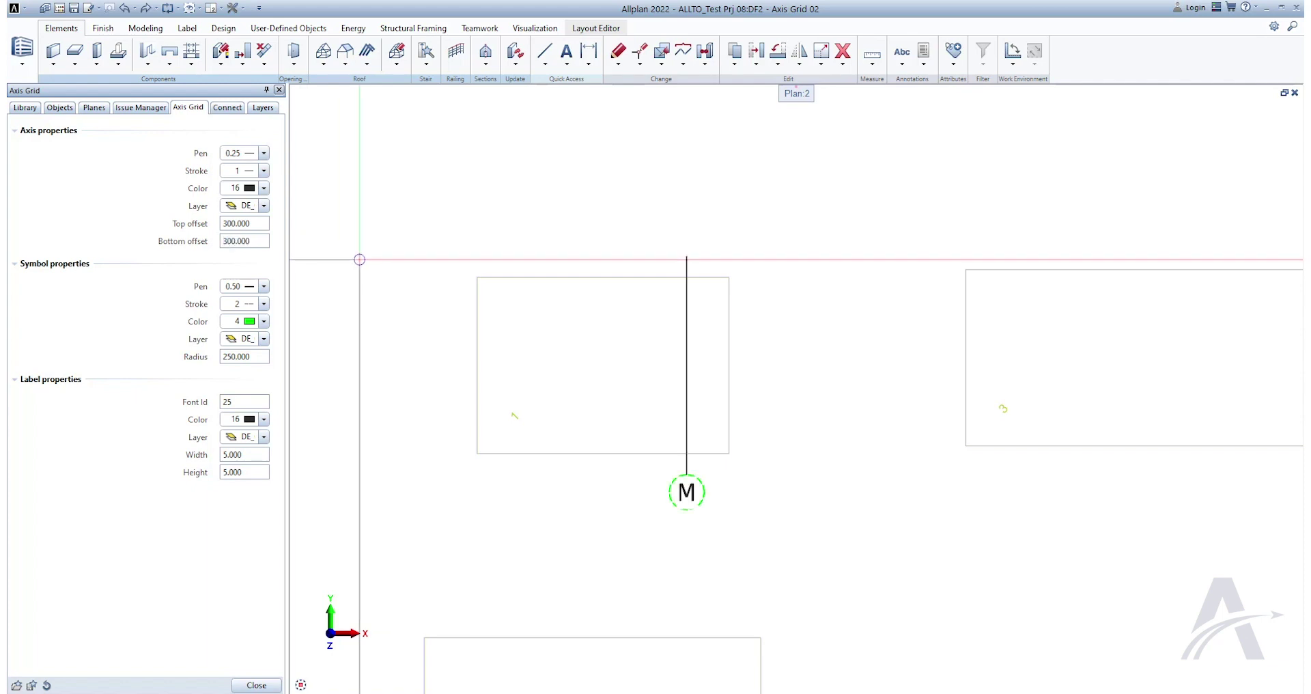
Step: Give the label symbol pen 0.25, stroke 1, colour 16, radius 500, font 50, size 10, and place axis M
{"action": "left_click", "coordinate": [264, 286]}
{"action": "left_click", "coordinate": [239, 318]}
{"action": "left_click", "coordinate": [263, 303]}
{"action": "left_click", "coordinate": [260, 319]}
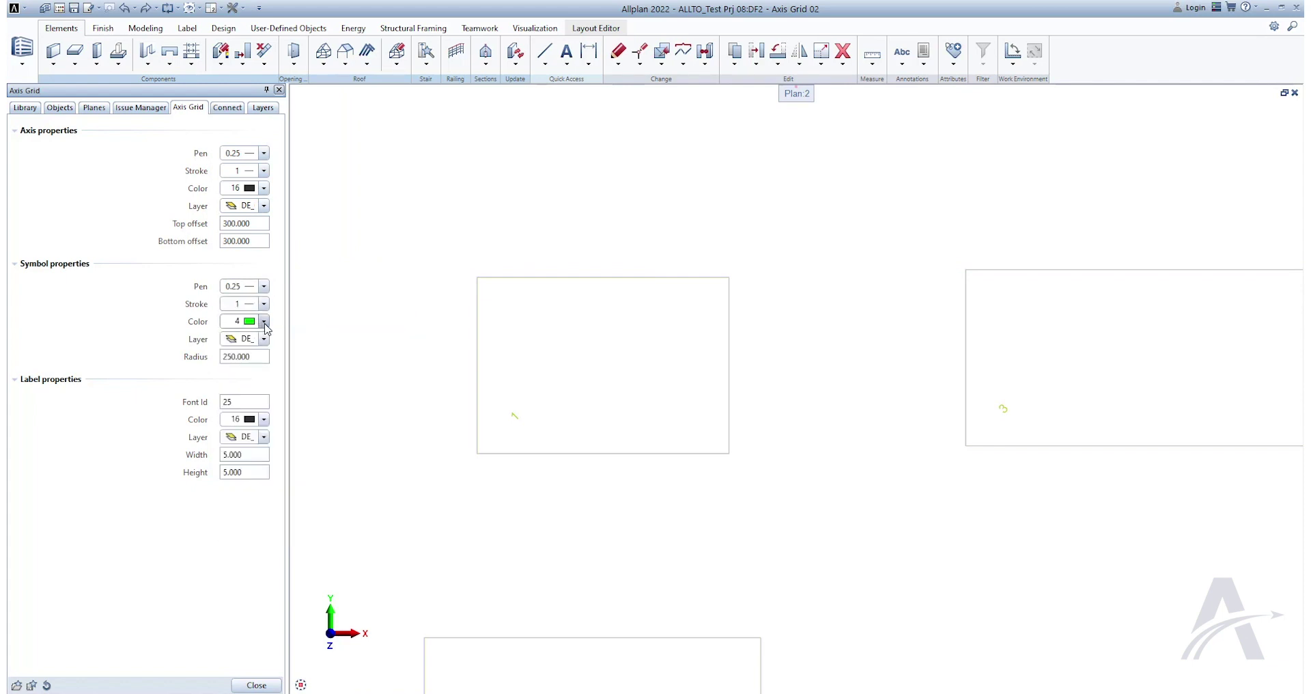
{"action": "left_click", "coordinate": [263, 321]}
{"action": "left_click", "coordinate": [261, 450]}
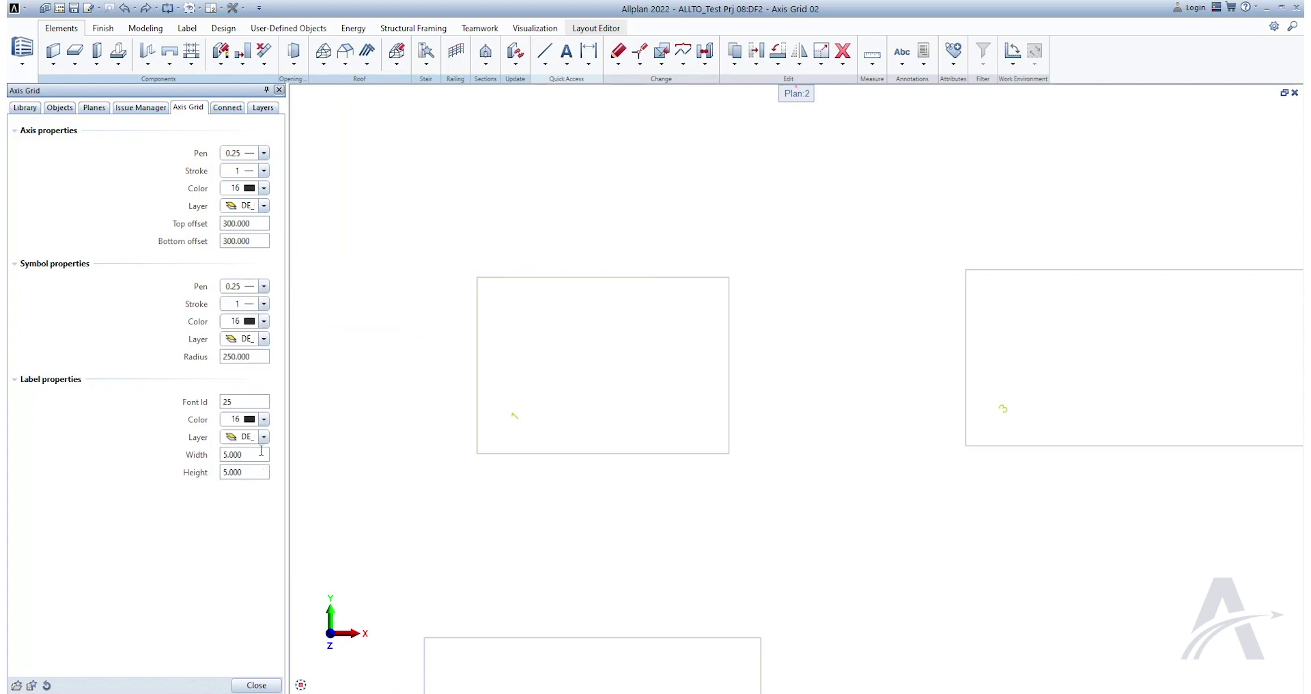
{"action": "left_click", "coordinate": [248, 358]}
{"action": "key", "text": "Return"}
{"action": "left_click", "coordinate": [224, 404]}
{"action": "type", "text": "50"}
{"action": "left_click", "coordinate": [246, 454]}
{"action": "key", "text": "Return"}
{"action": "left_click", "coordinate": [403, 410]}
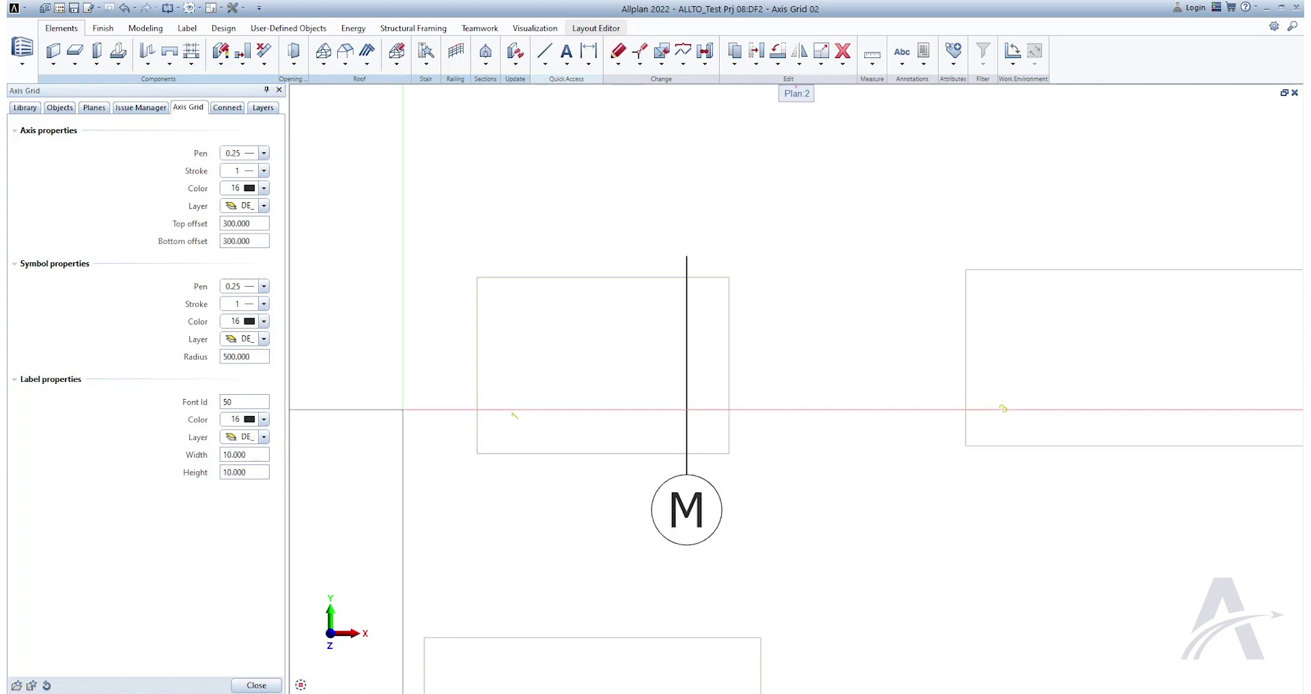
Step: Add axes 3–4 to the lower view, 2–3 to the middle view, and R, 2, 1 to the right view
{"action": "scroll", "coordinate": [514, 414], "scroll_direction": "down", "scroll_amount": 4}
{"action": "scroll", "coordinate": [515, 414], "scroll_direction": "down", "scroll_amount": 1}
{"action": "scroll", "coordinate": [514, 414], "scroll_direction": "down", "scroll_amount": 1}
{"action": "middle_click_drag", "start_coordinate": [376, 396], "coordinate": [501, 395]}
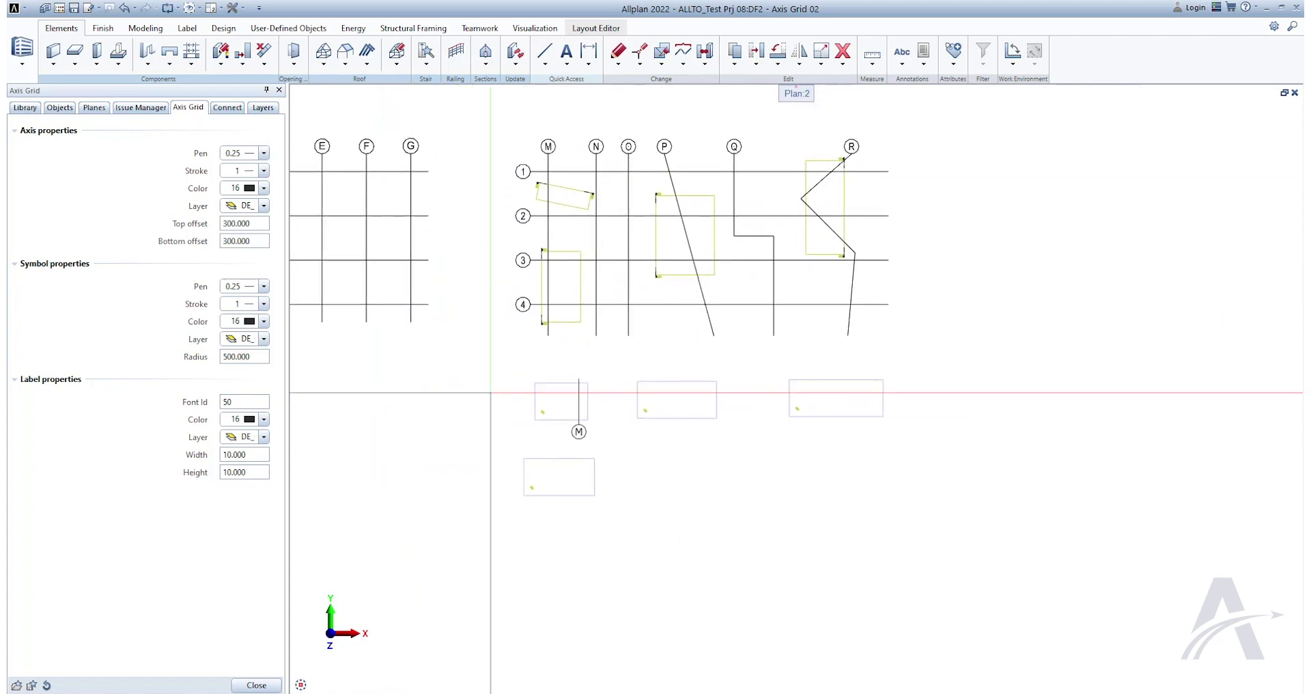
{"action": "left_click", "coordinate": [594, 474]}
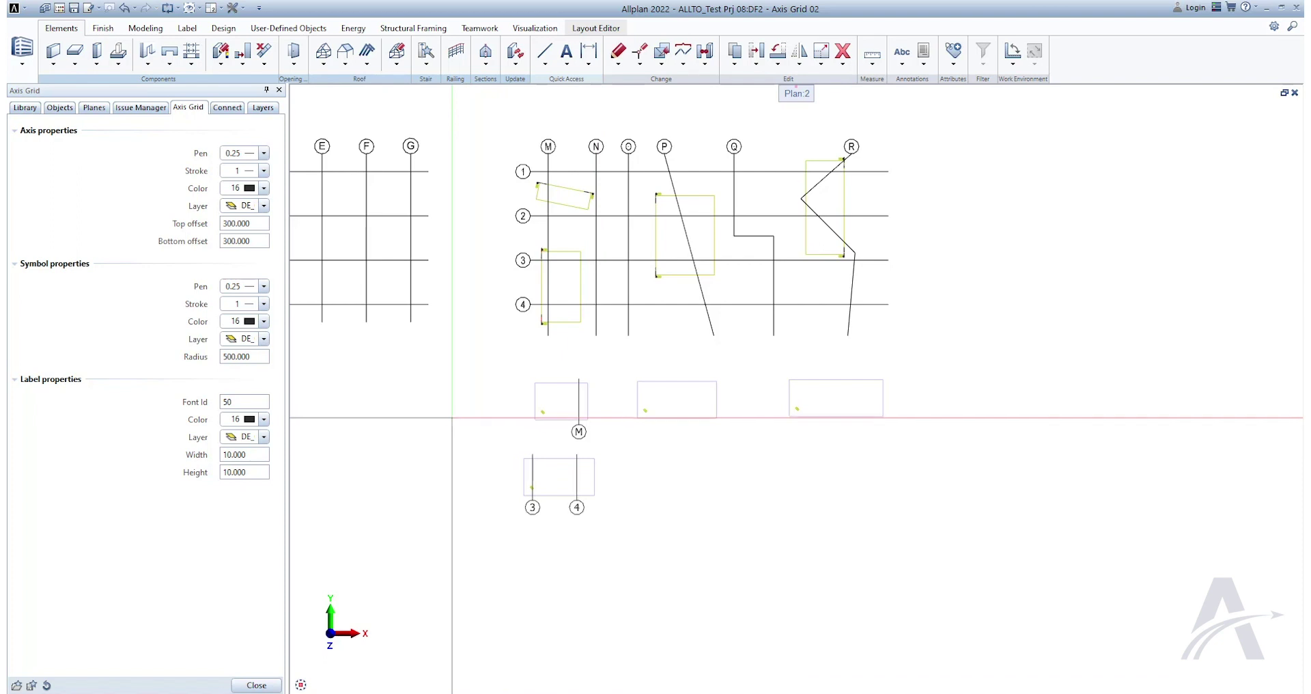
{"action": "left_click", "coordinate": [643, 410]}
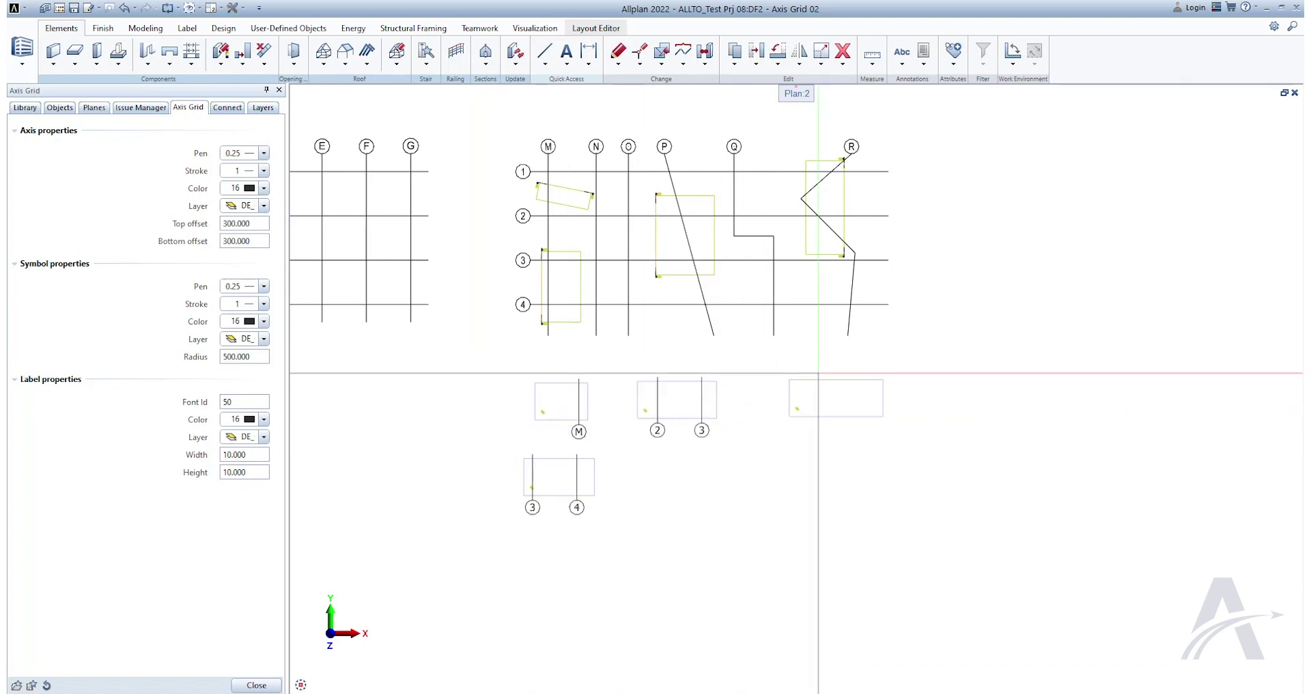
{"action": "left_click", "coordinate": [833, 379]}
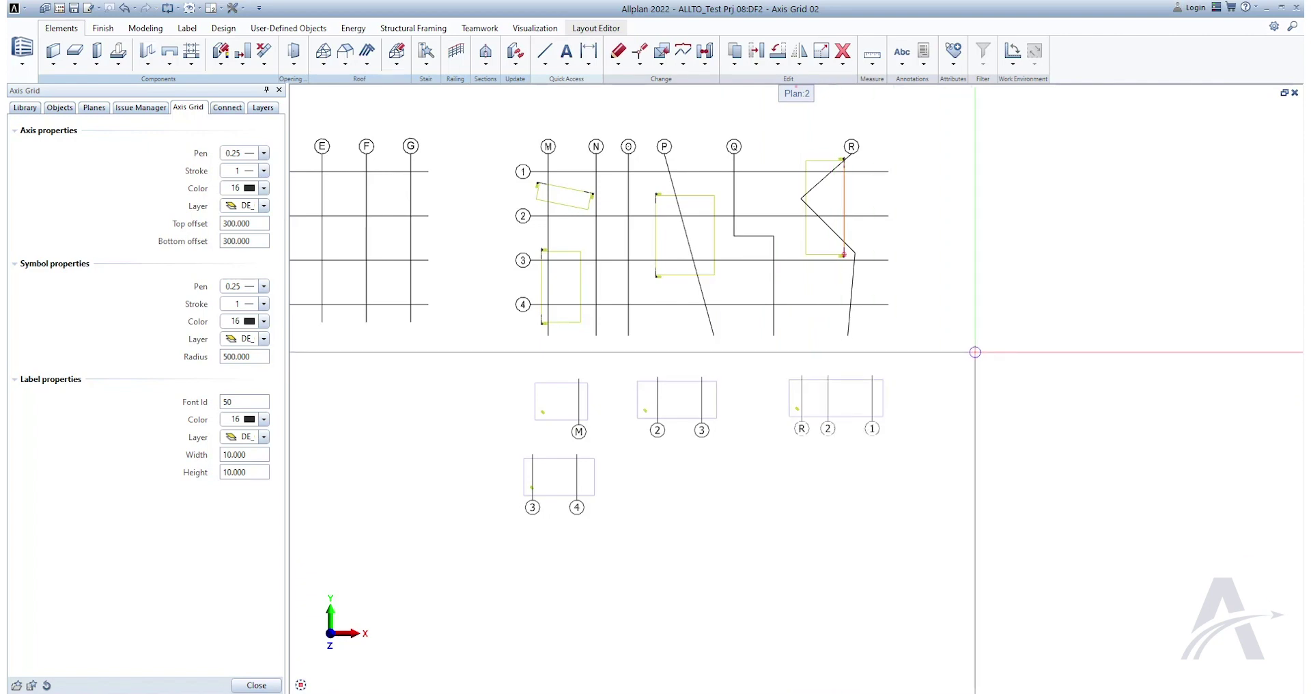